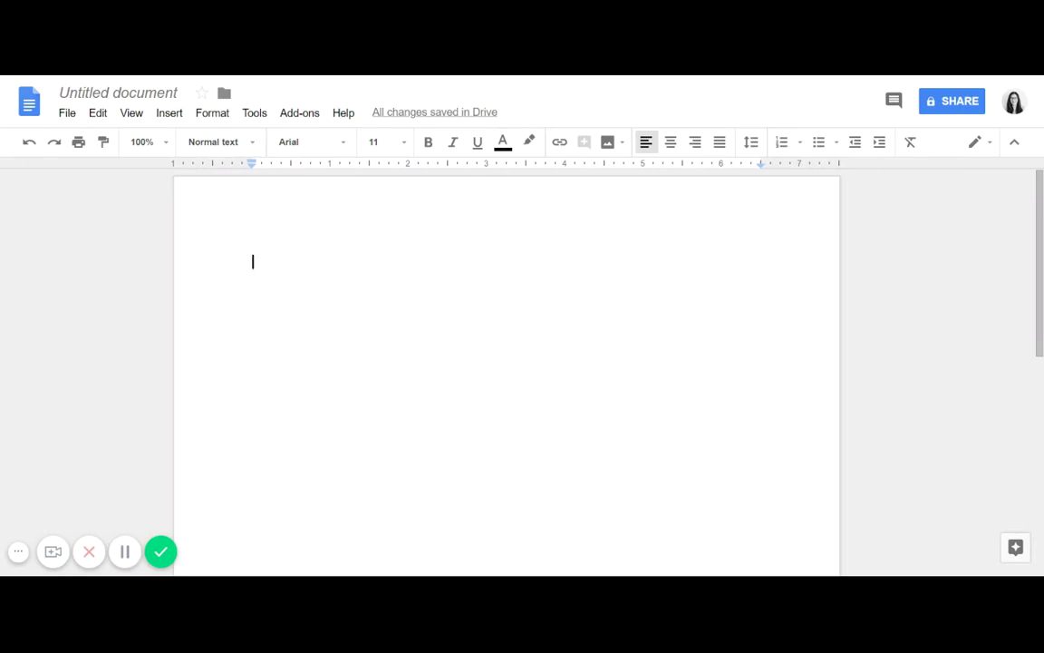
Step: Style the first line as Heading 1 and type the résumé owner's full name
click(241, 144)
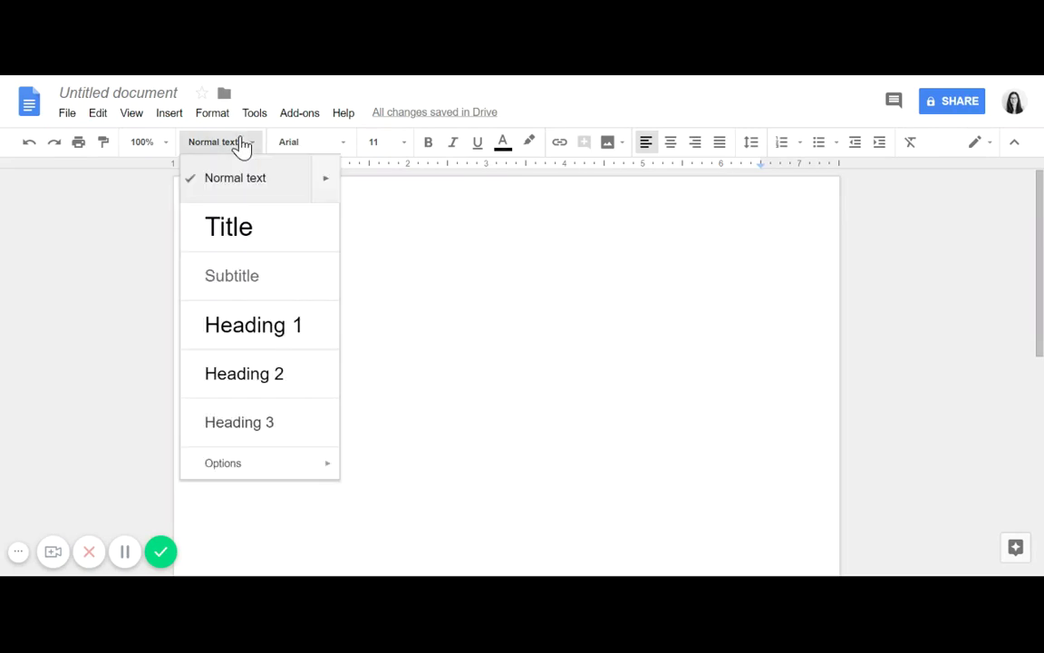
click(263, 327)
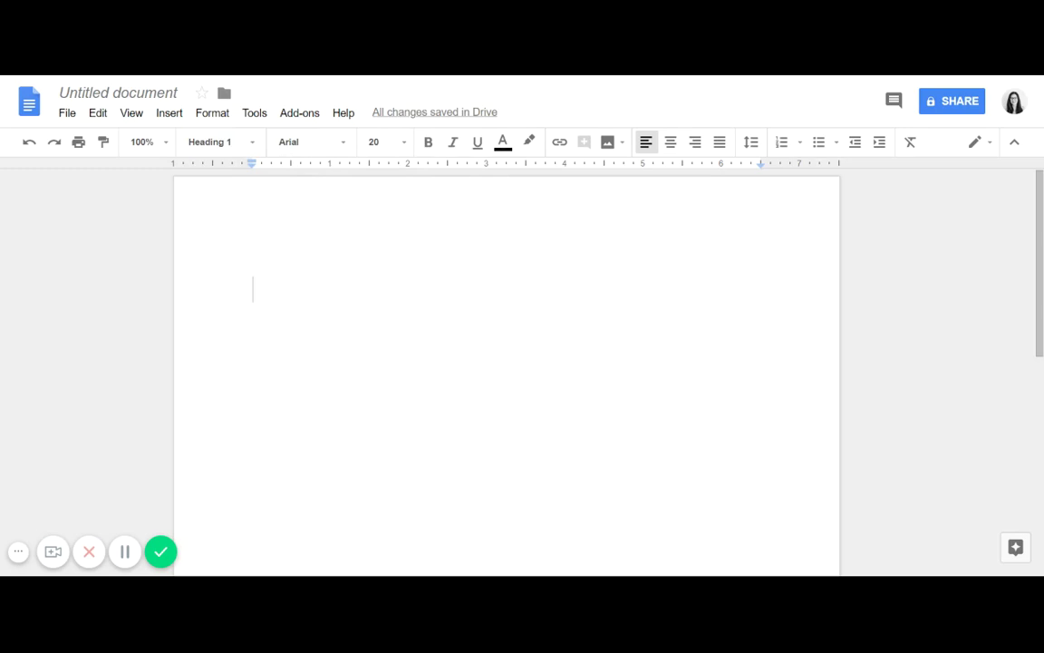
text(t)
key(BackSpace)
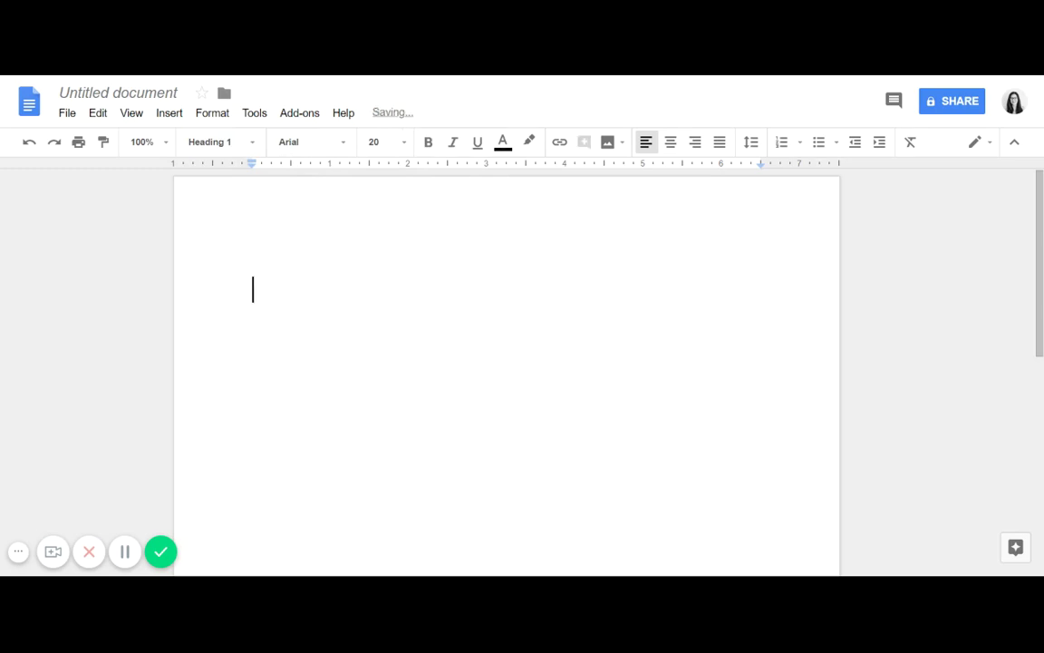
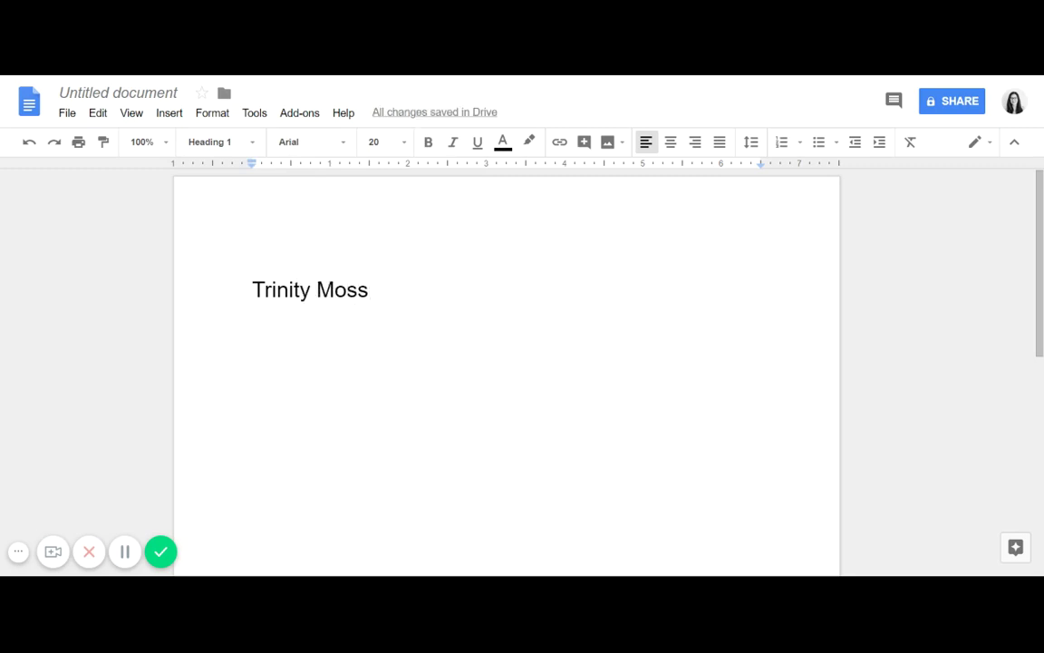
Step: Set the name title in the Lobster font at 48 pt
click(297, 146)
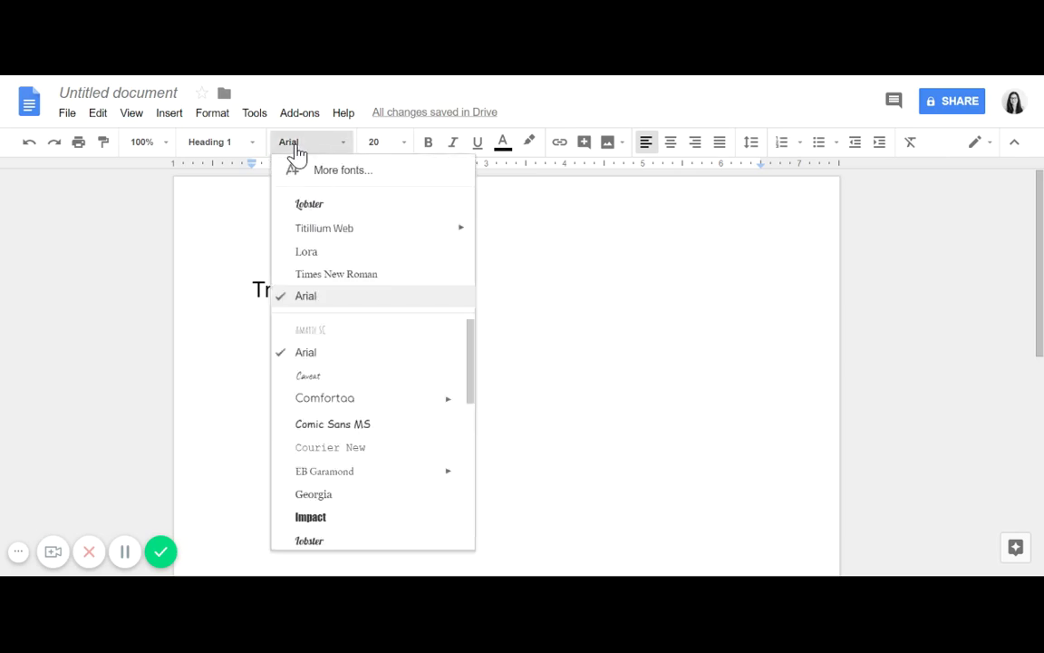
click(309, 203)
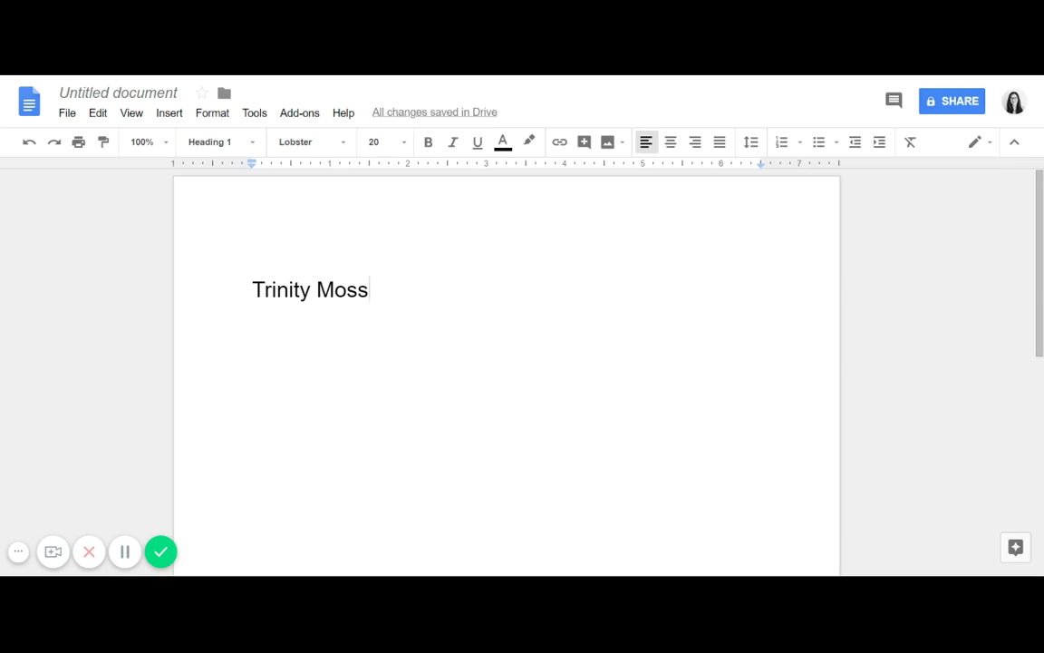
drag(369, 290, 252, 290)
click(298, 143)
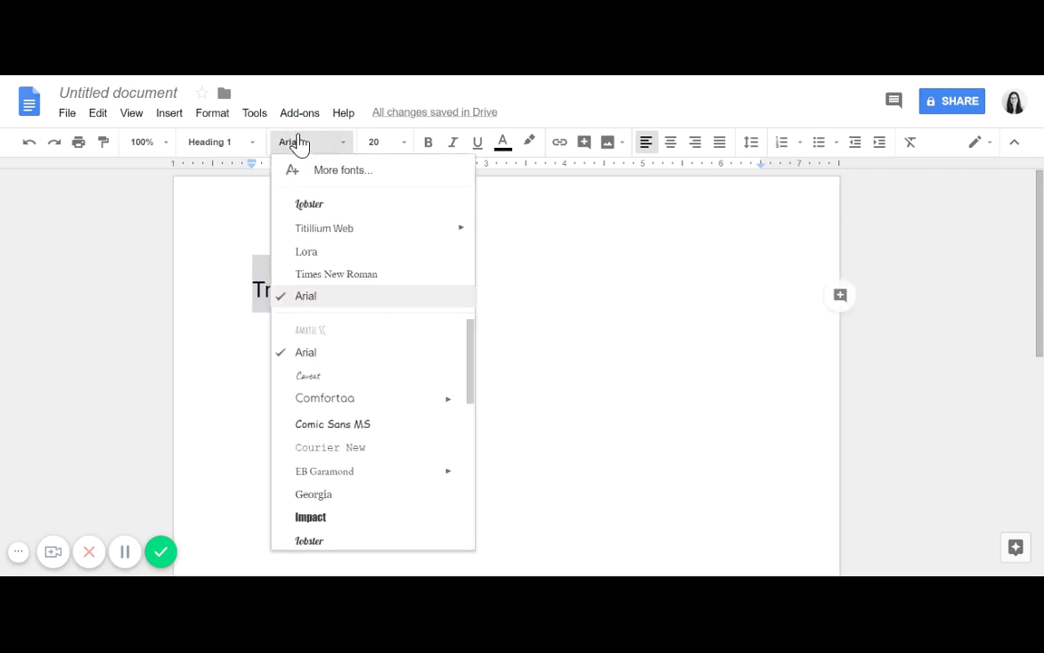
click(299, 205)
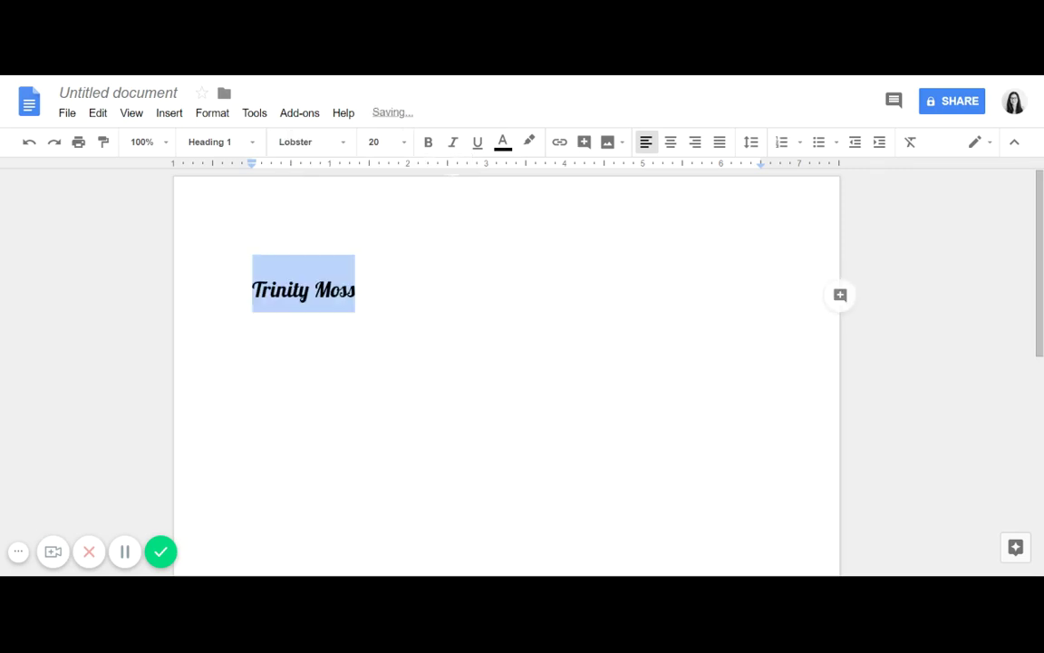
click(376, 141)
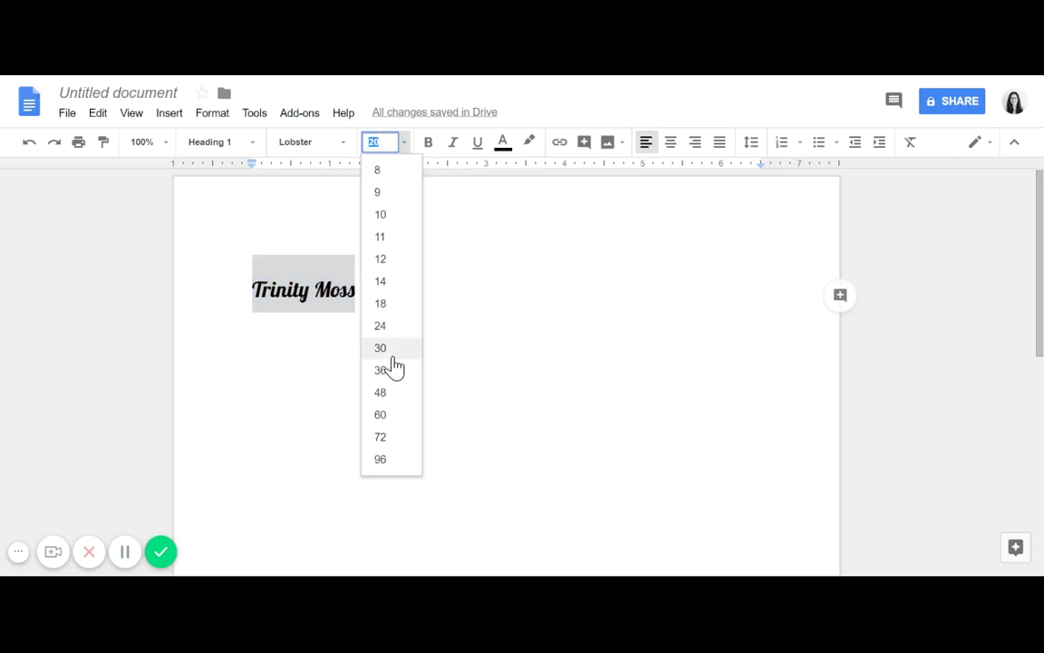
click(380, 415)
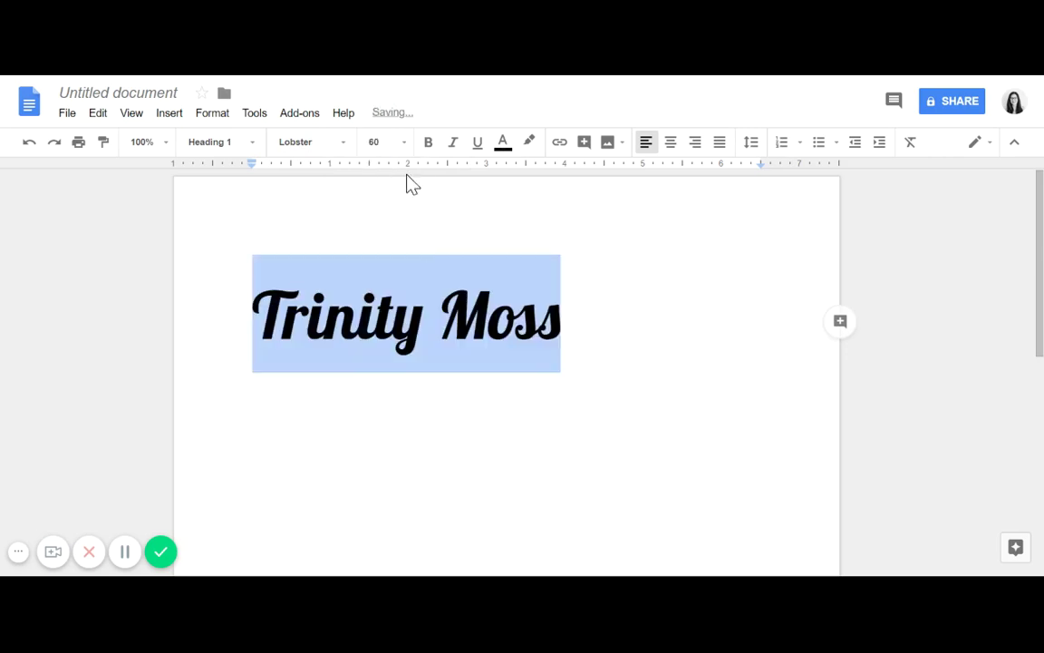
click(374, 141)
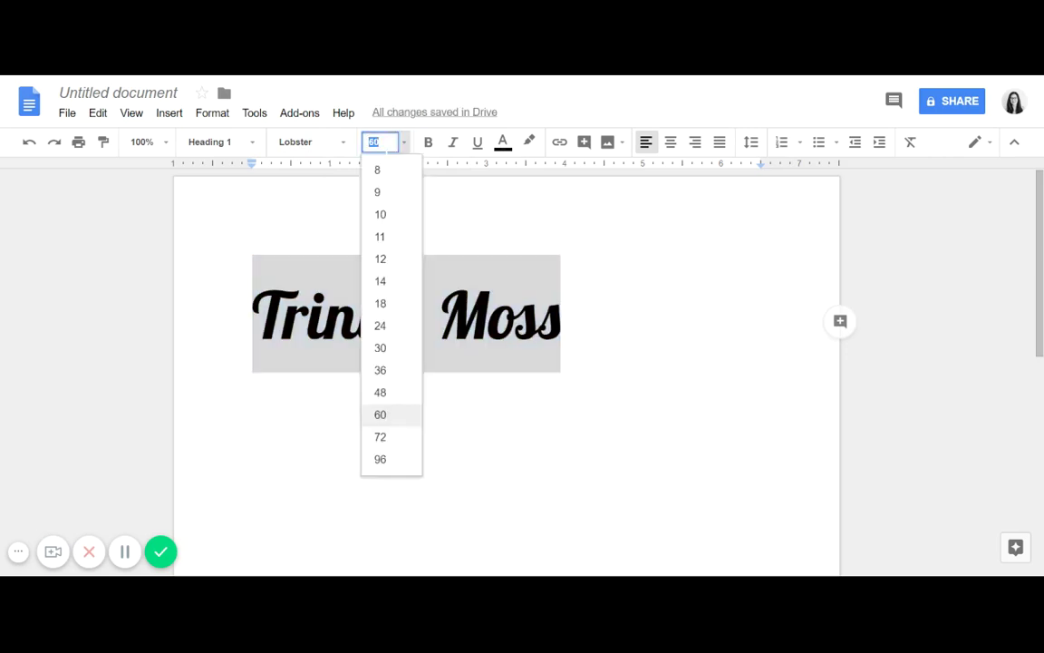
click(382, 393)
click(760, 283)
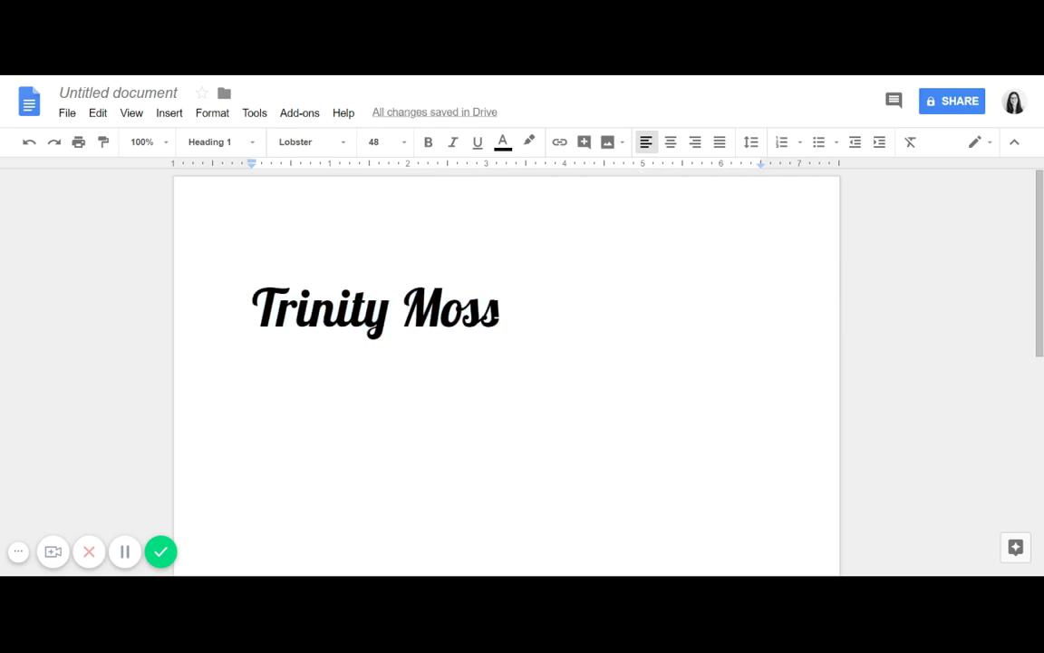
Step: Center the name title on the page
drag(498, 308, 262, 296)
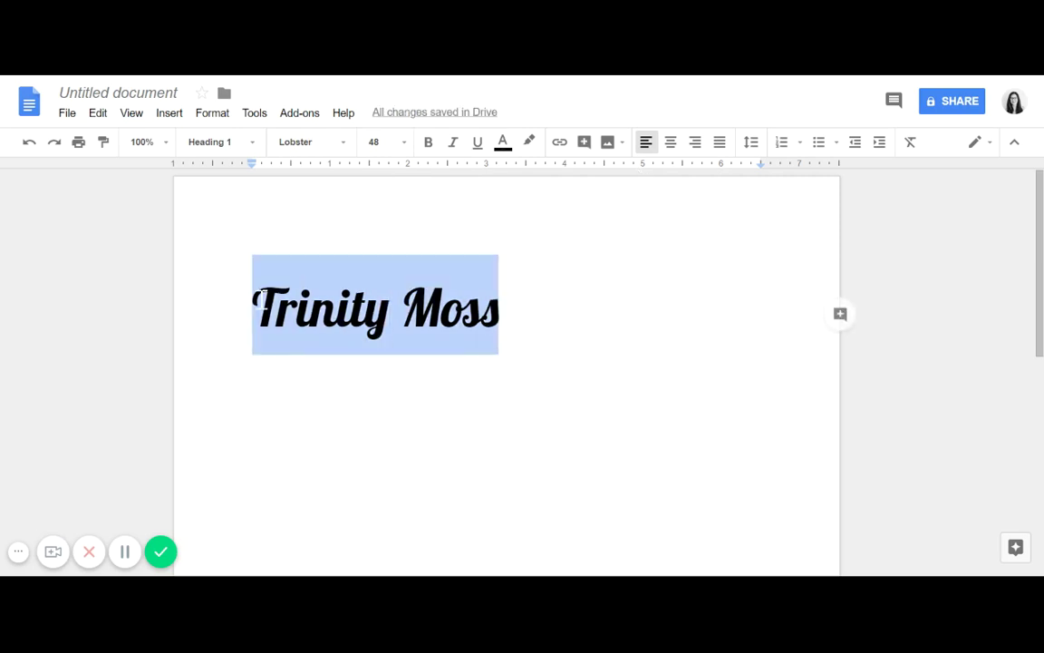
click(670, 142)
click(757, 283)
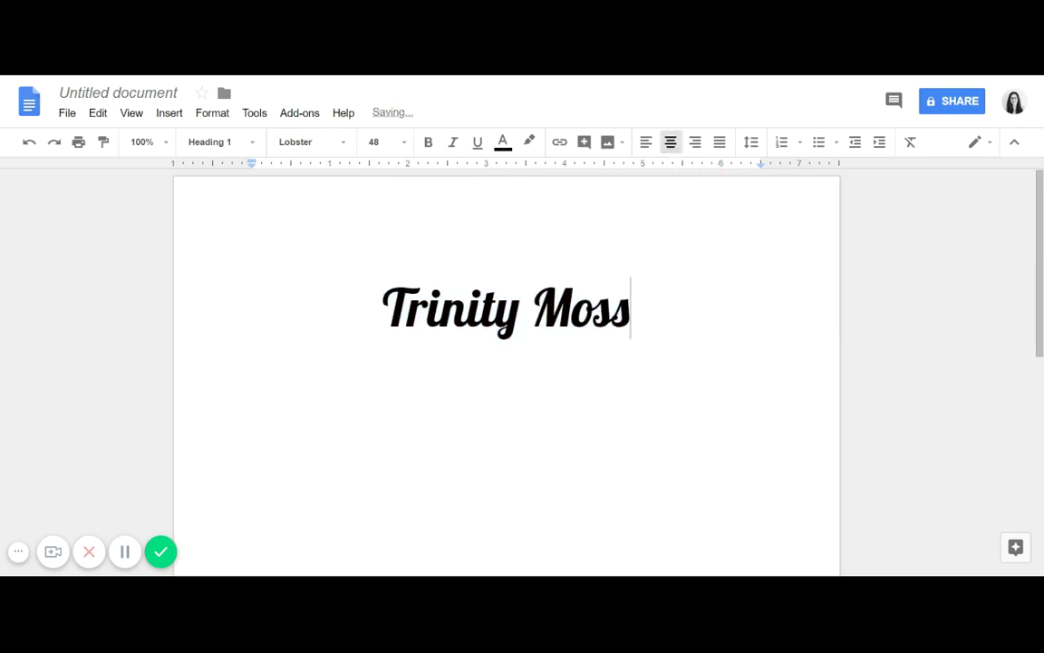
drag(1043, 304, 1042, 358)
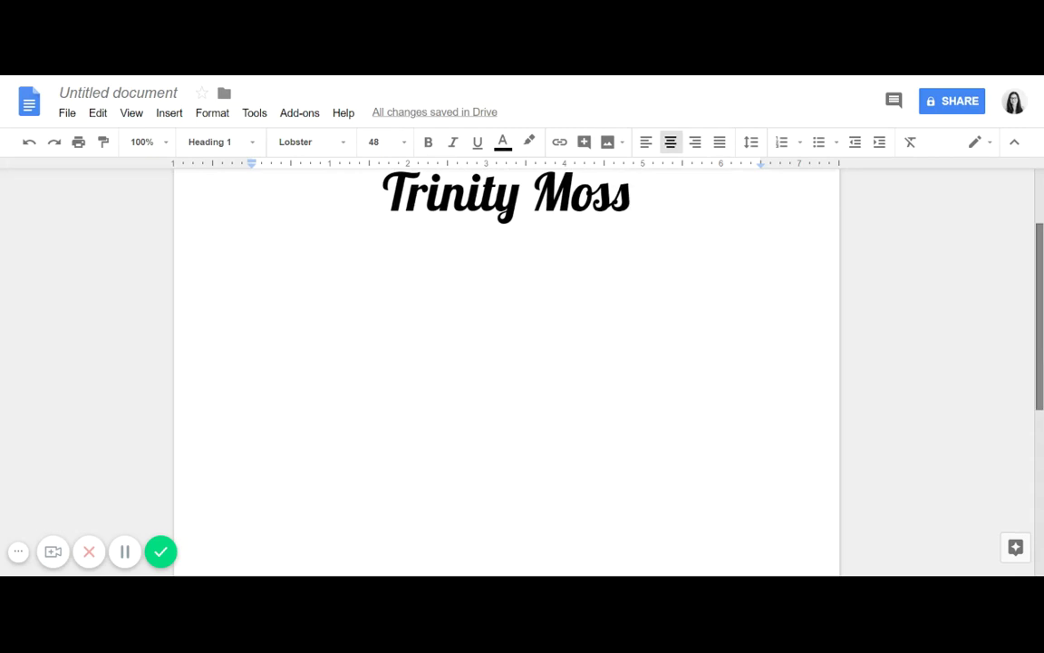
Step: Add an empty Normal text line below the name title and place the caret on it
drag(1043, 358, 1042, 372)
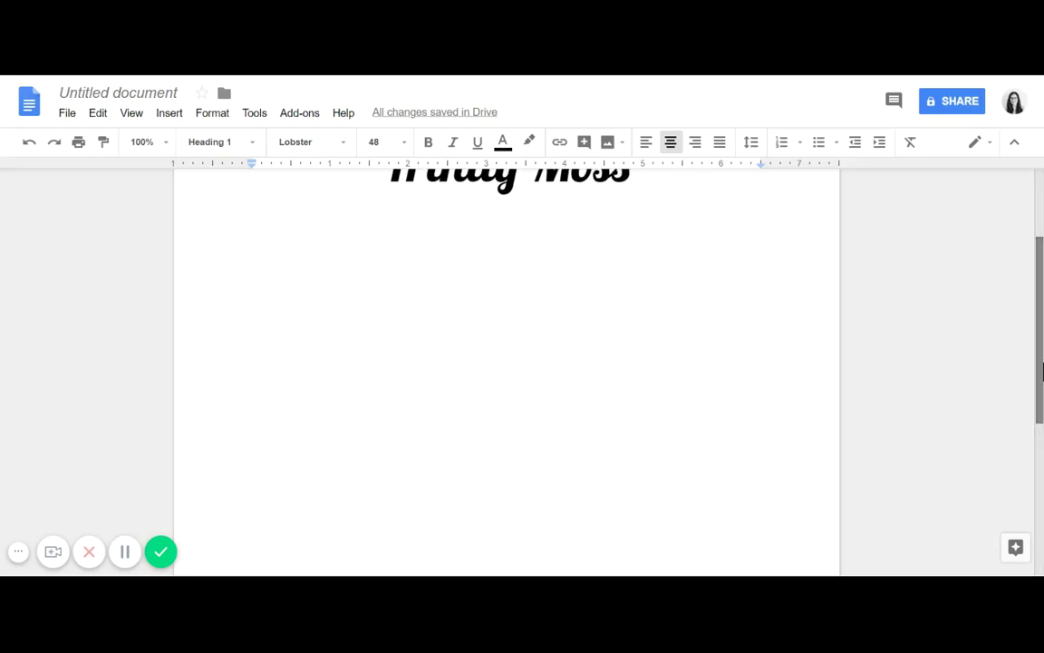
key(Return)
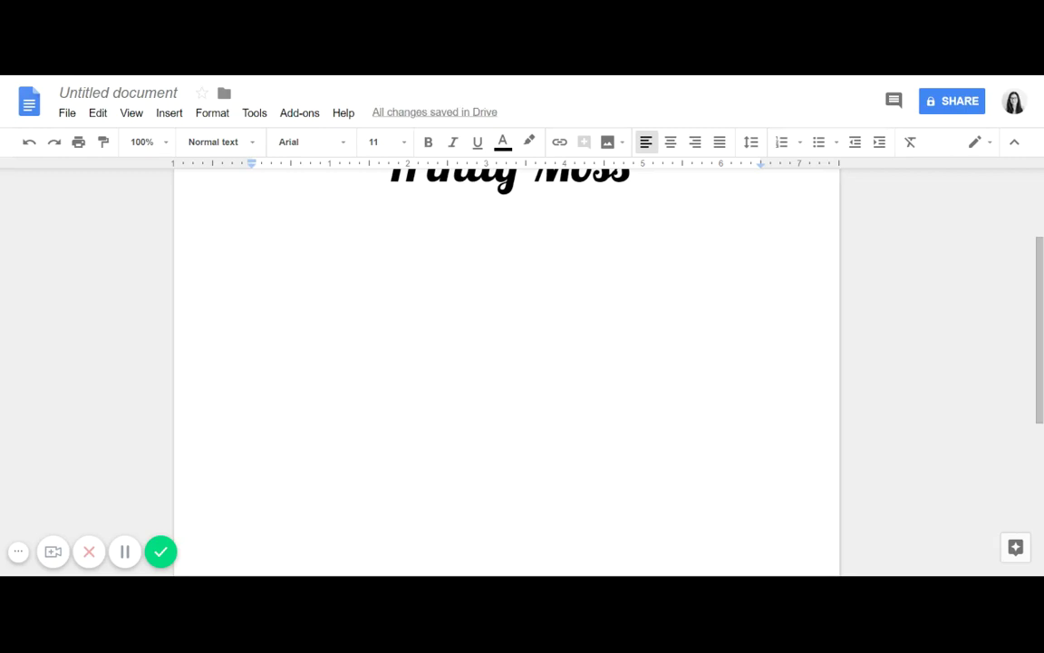
key(BackSpace)
Step: Make the new line a Lobster Heading 1 reading 'Projects'
click(234, 145)
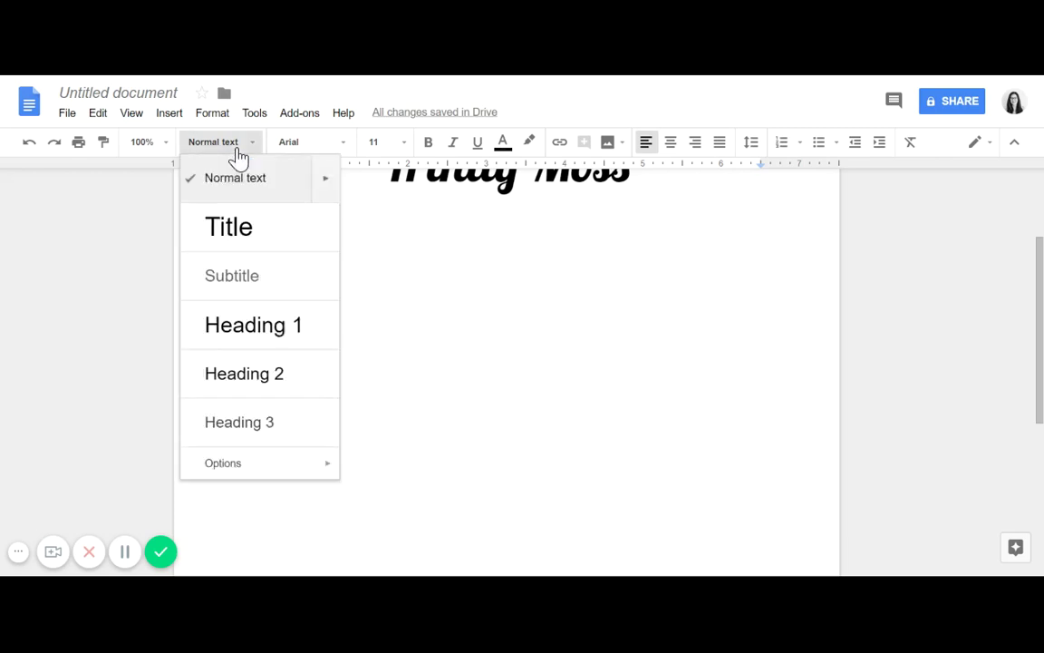
click(269, 343)
click(319, 145)
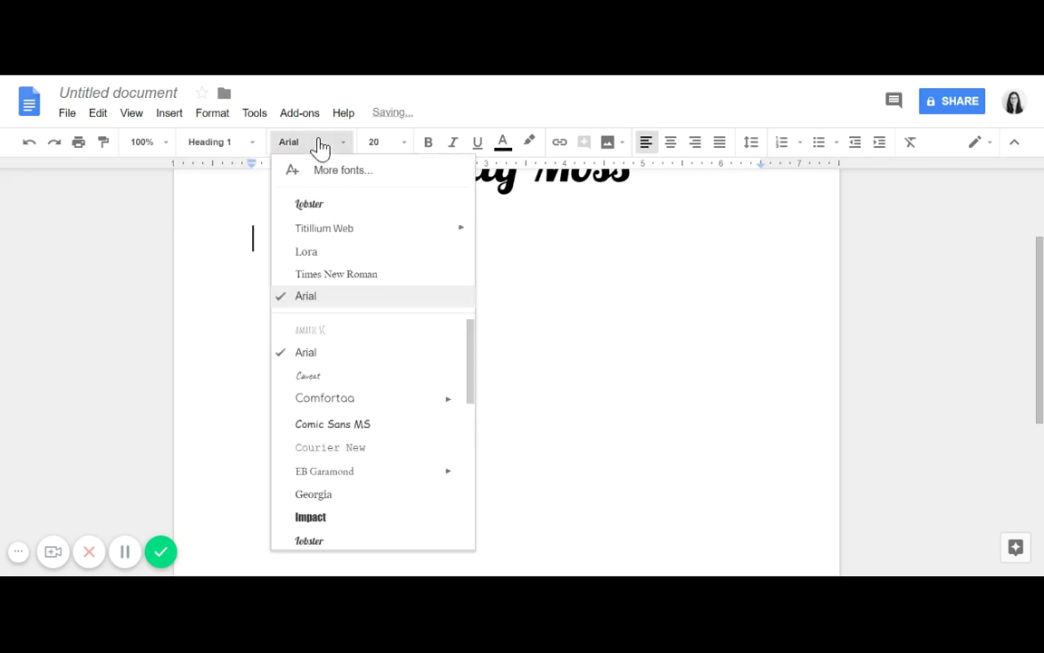
click(334, 203)
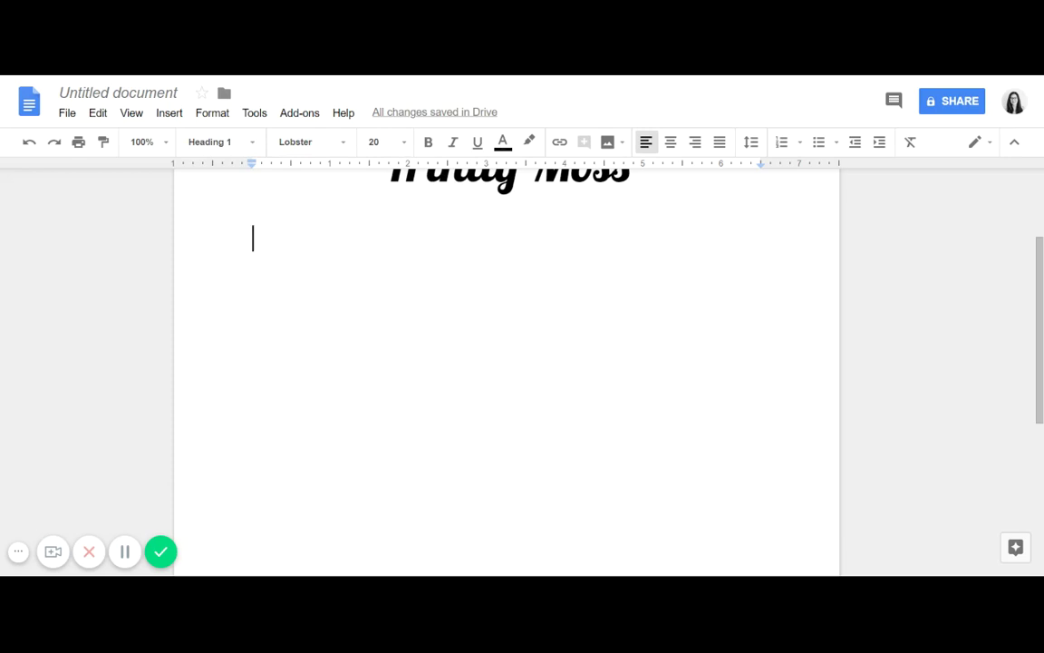
text(P)
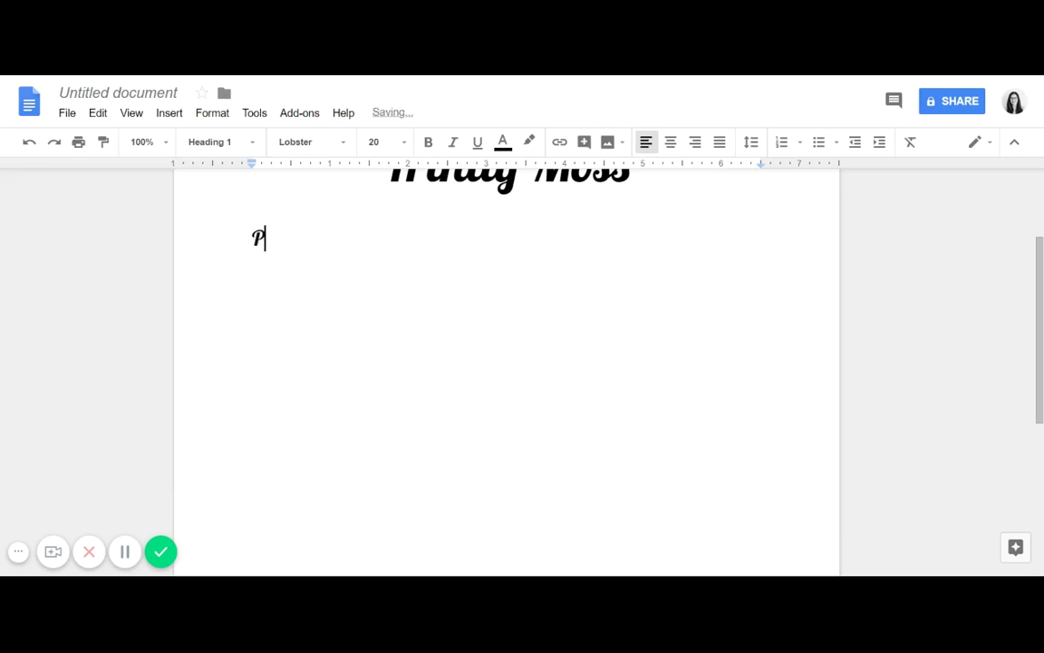
text(rojects)
key(Return)
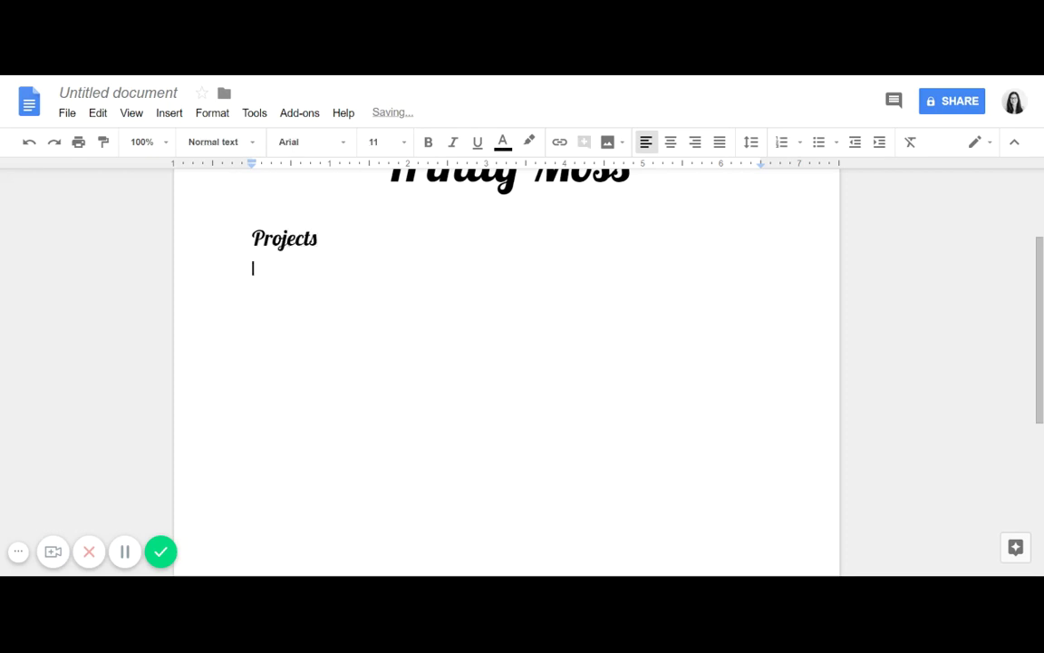
Step: Format the line below Projects as Lobster Heading 1
click(227, 145)
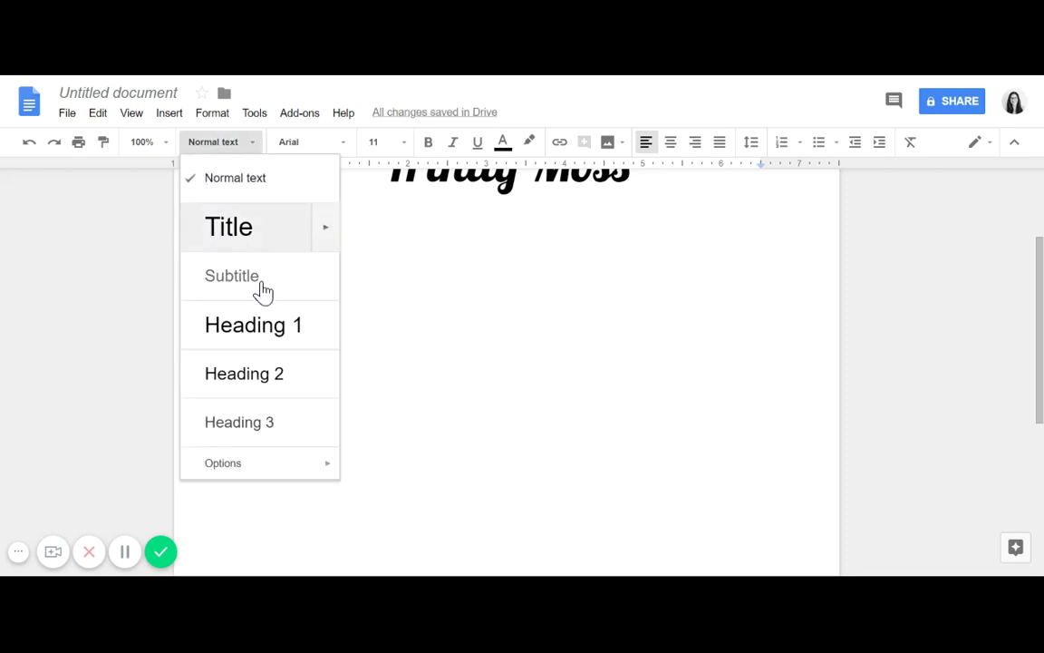
click(264, 332)
click(294, 145)
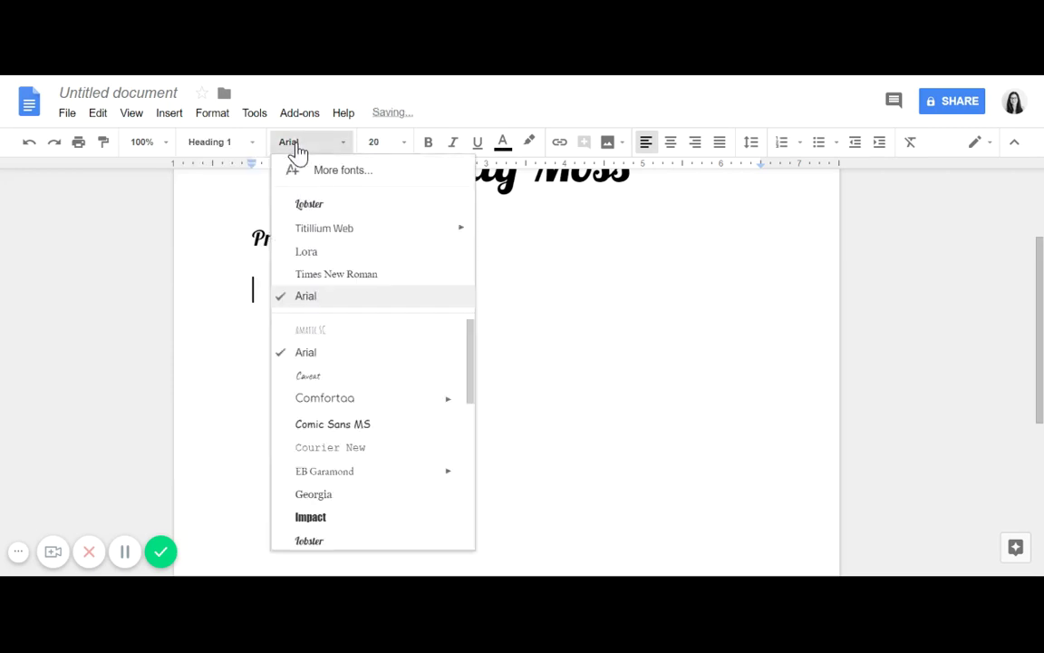
click(317, 207)
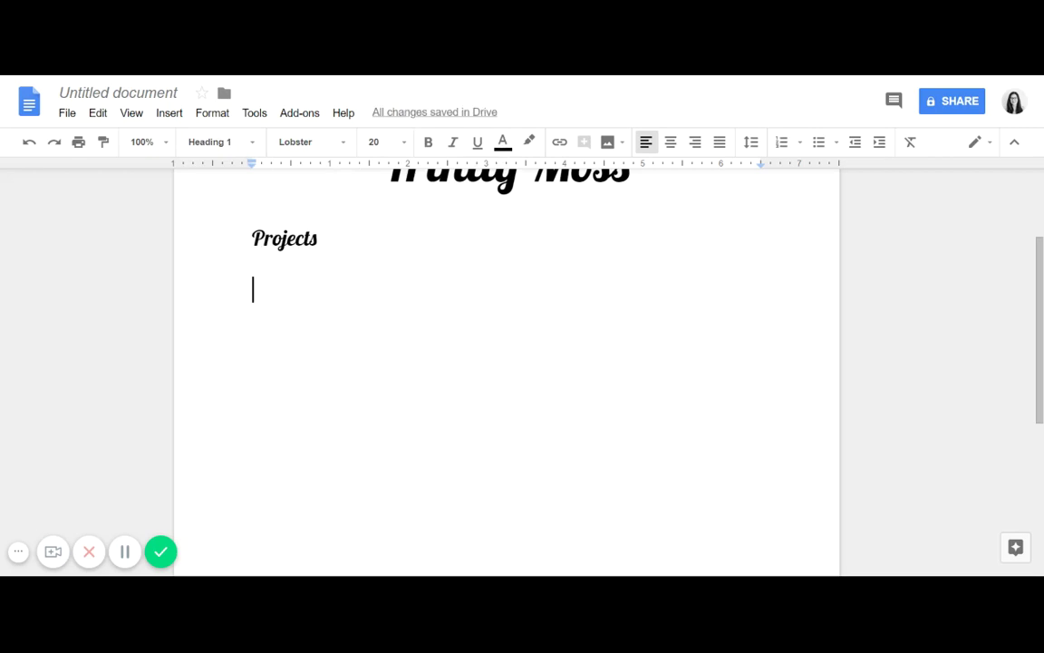
key(ctrl+shift+Left)
key(ctrl+shift+Left)
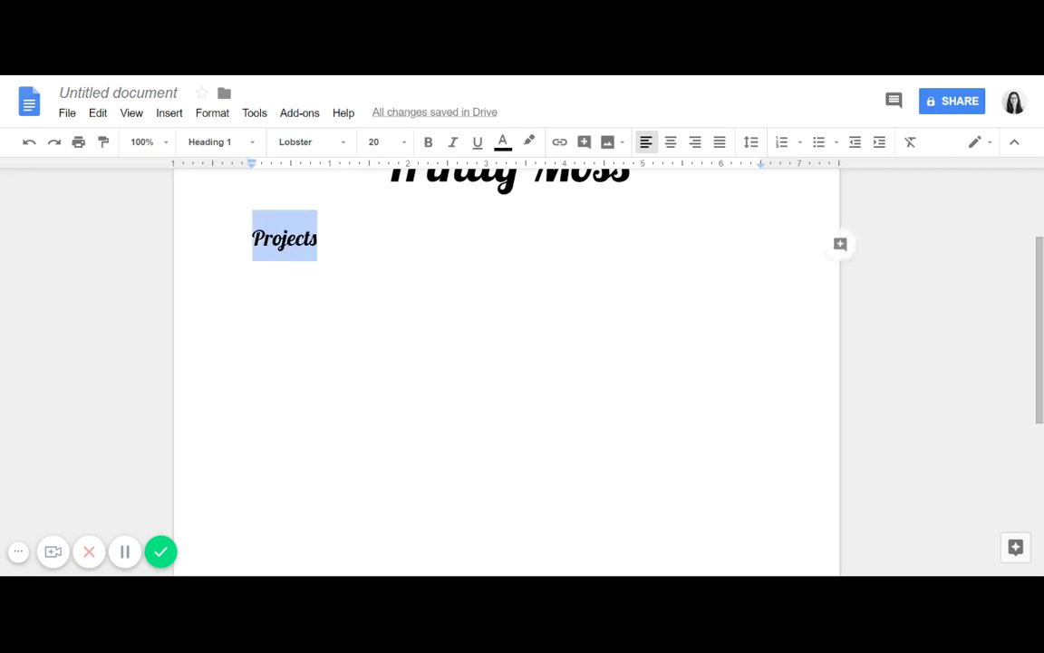
key(Right)
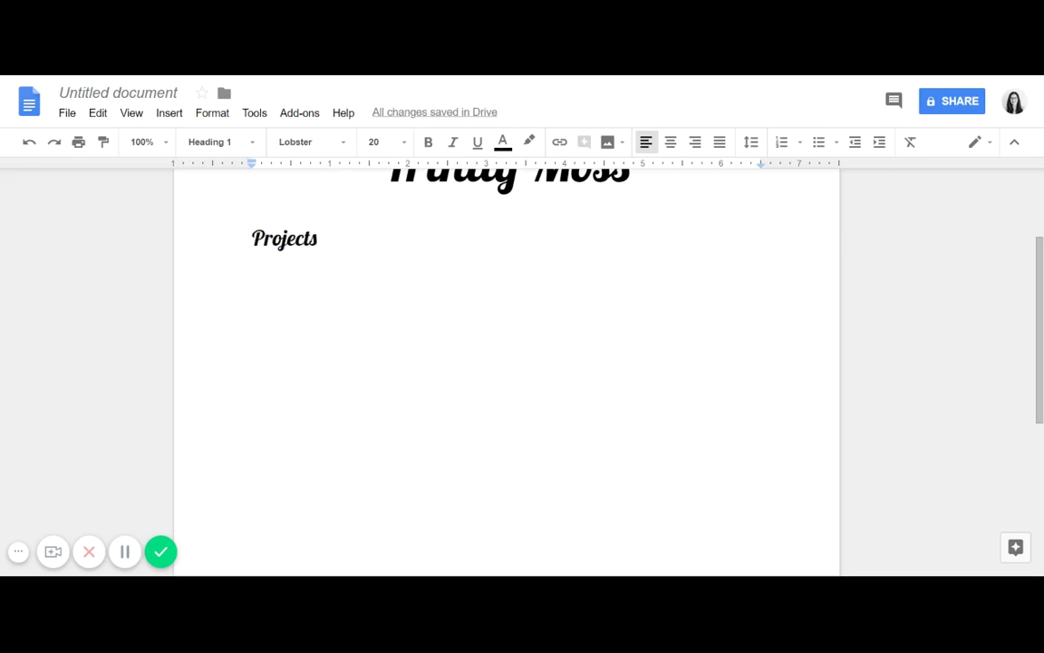
Step: Type the 'Experience' heading and format the next line as Lobster Heading 1
text(E)
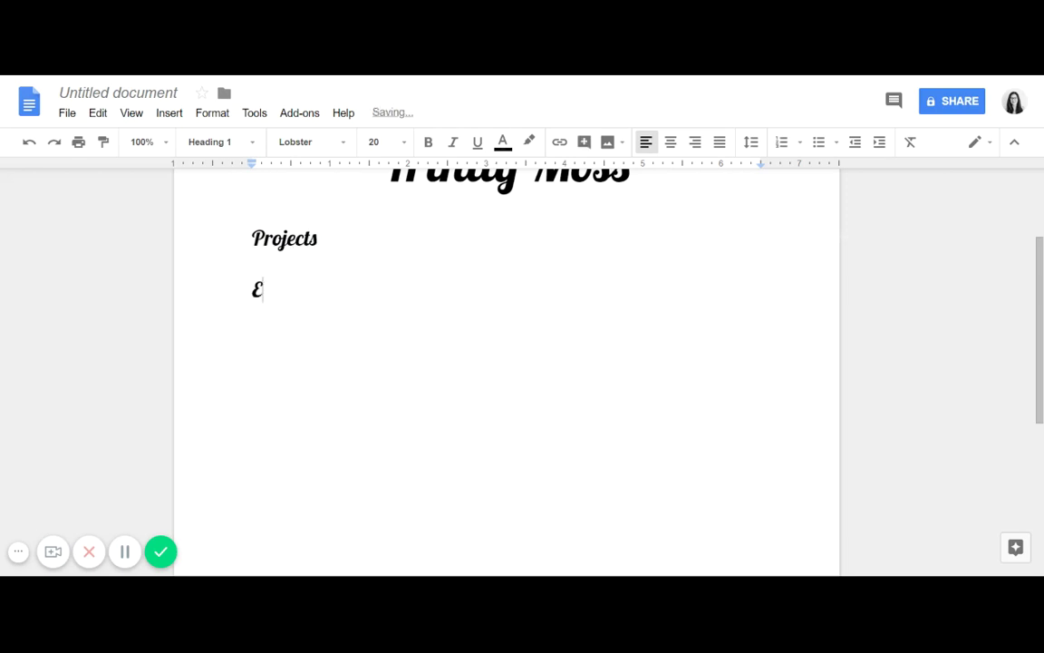
text(xperience)
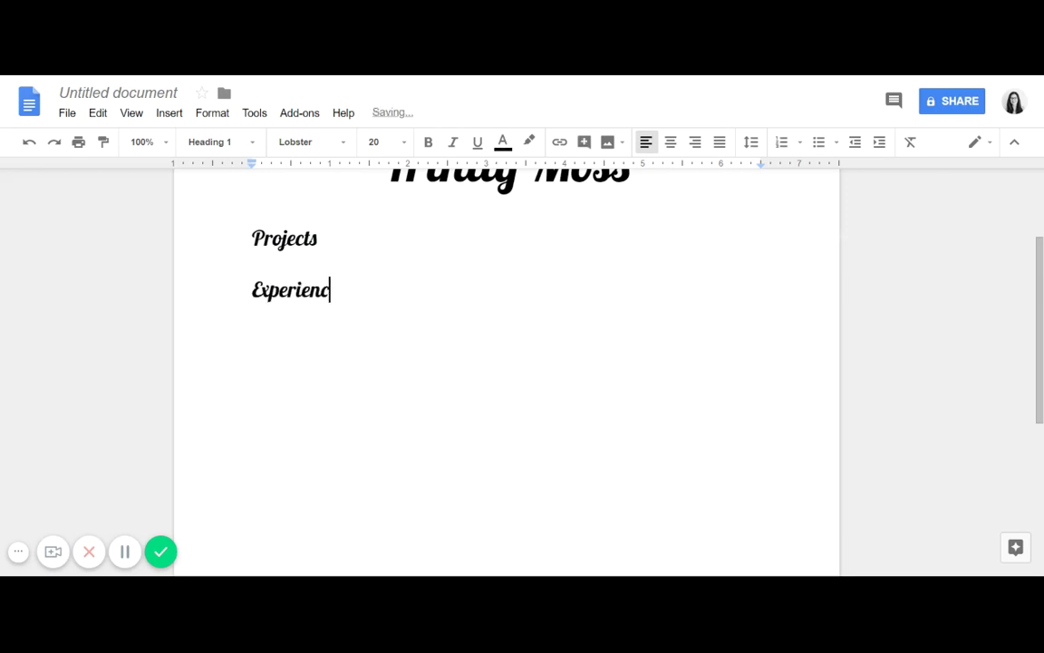
key(Return)
click(224, 152)
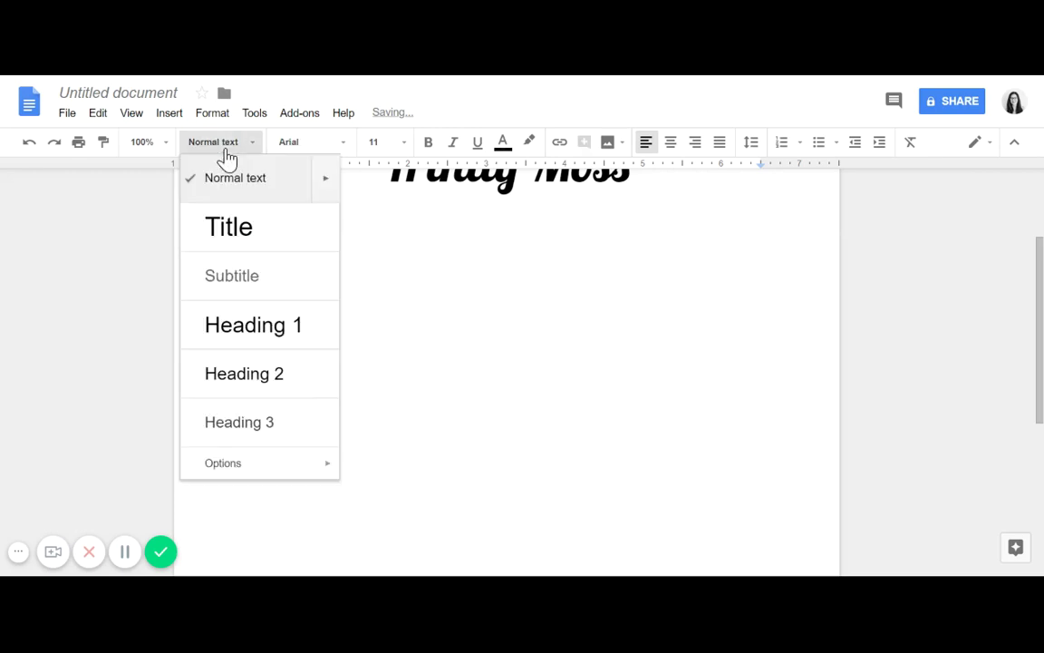
click(268, 333)
click(308, 146)
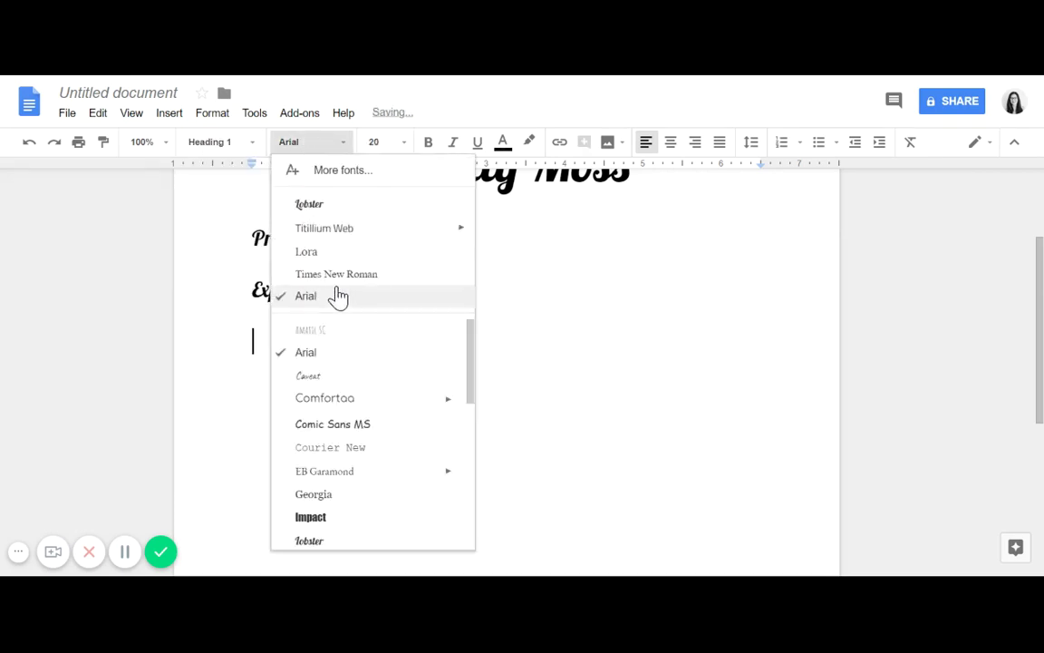
click(309, 204)
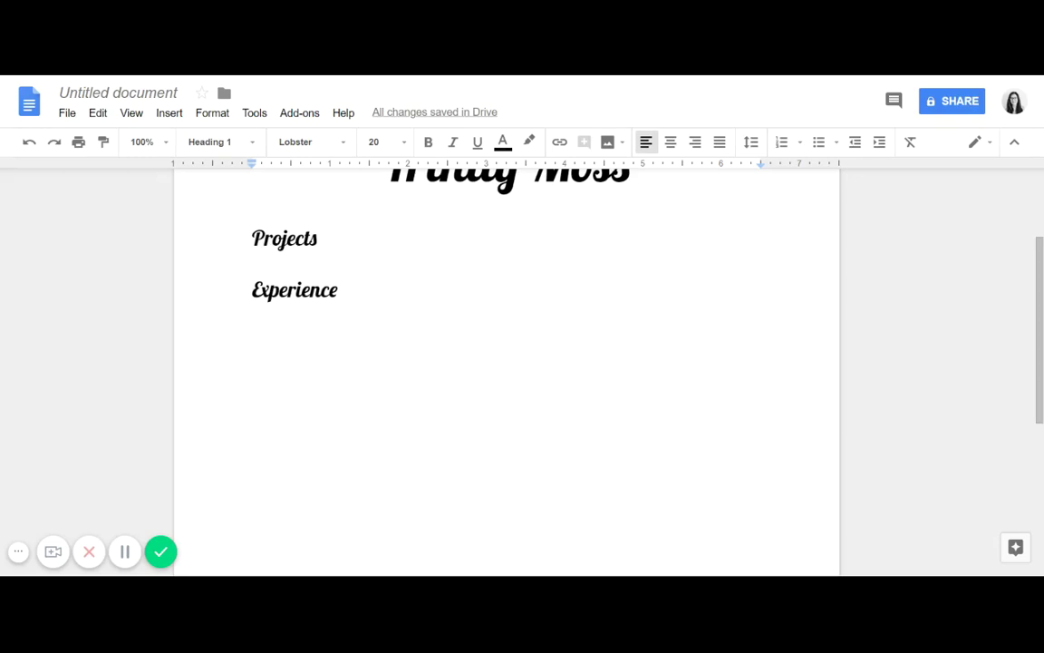
Step: Check the Projects and Experience headings, ending on the empty line below Experience
drag(319, 238, 252, 238)
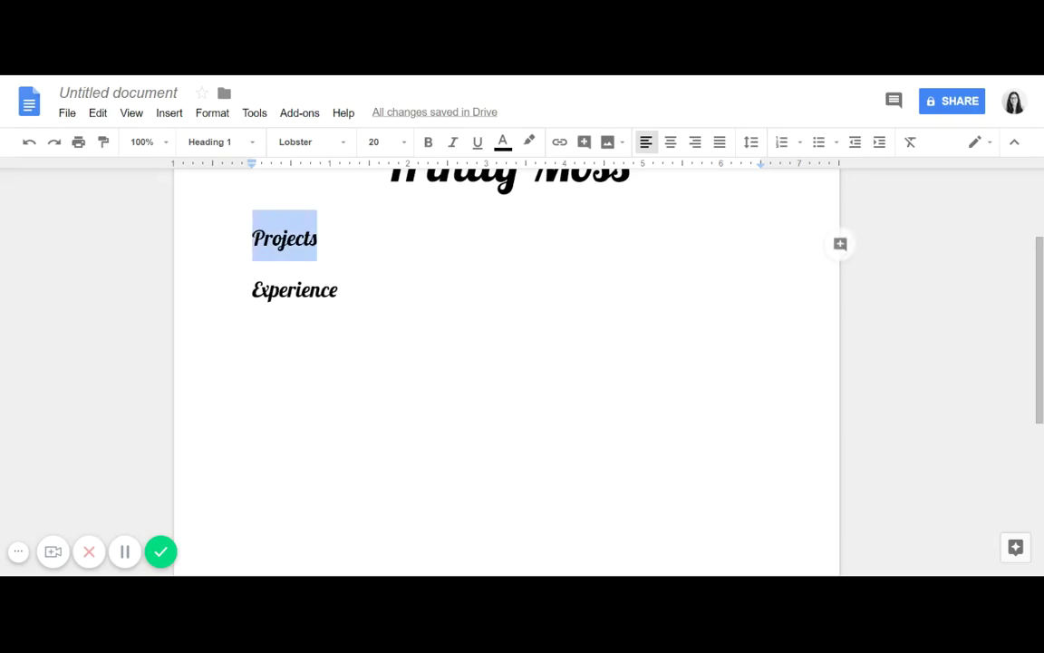
click(253, 340)
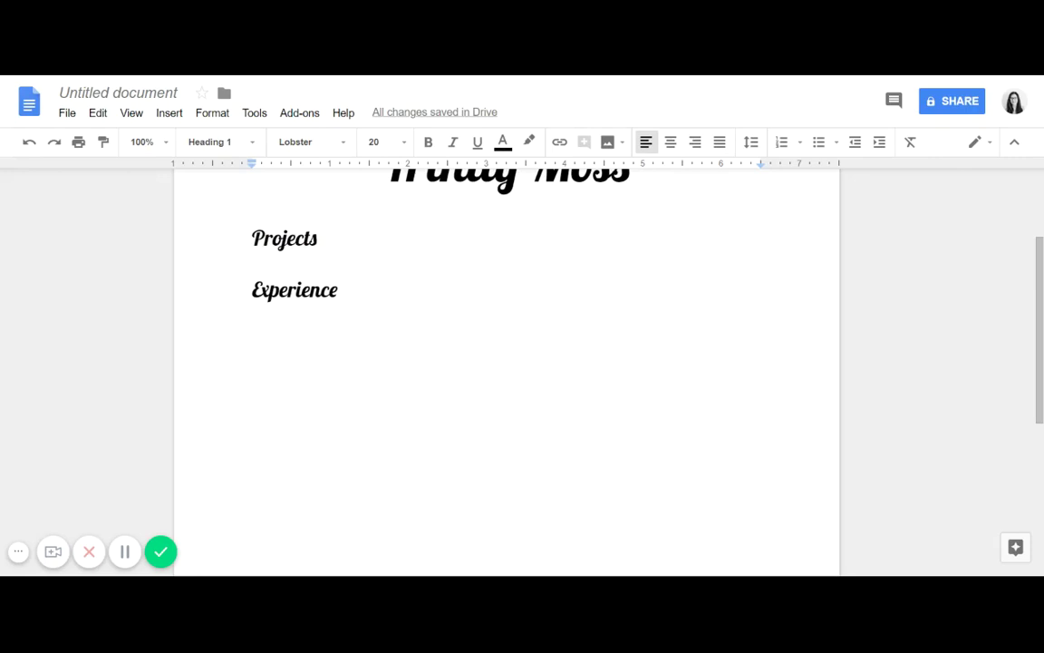
drag(318, 238, 252, 238)
click(284, 290)
click(339, 290)
drag(330, 290, 254, 318)
click(339, 290)
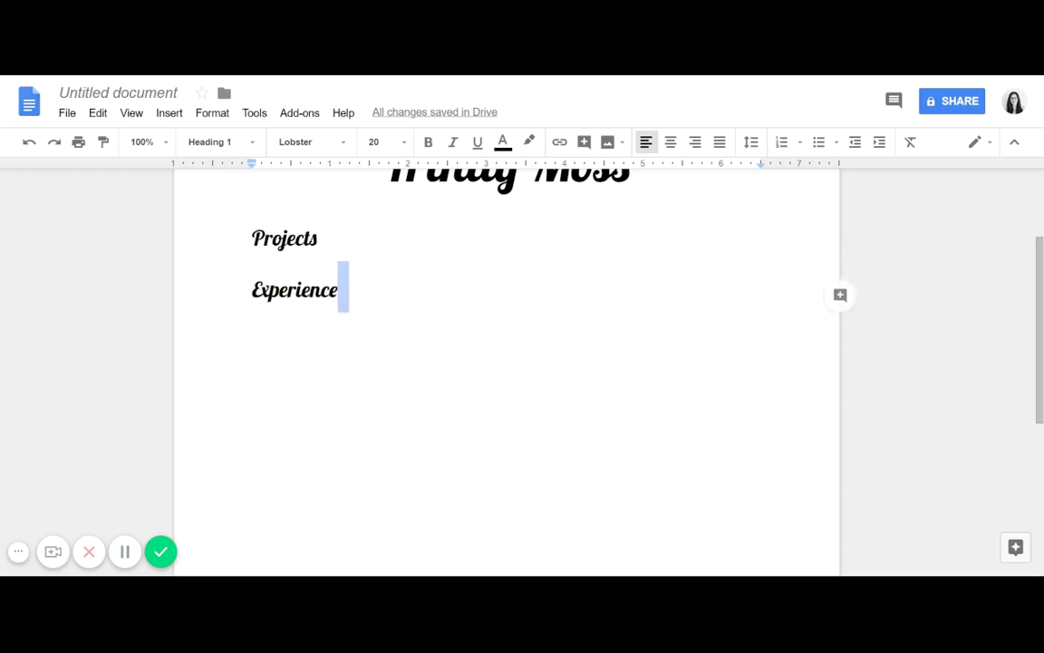
click(253, 340)
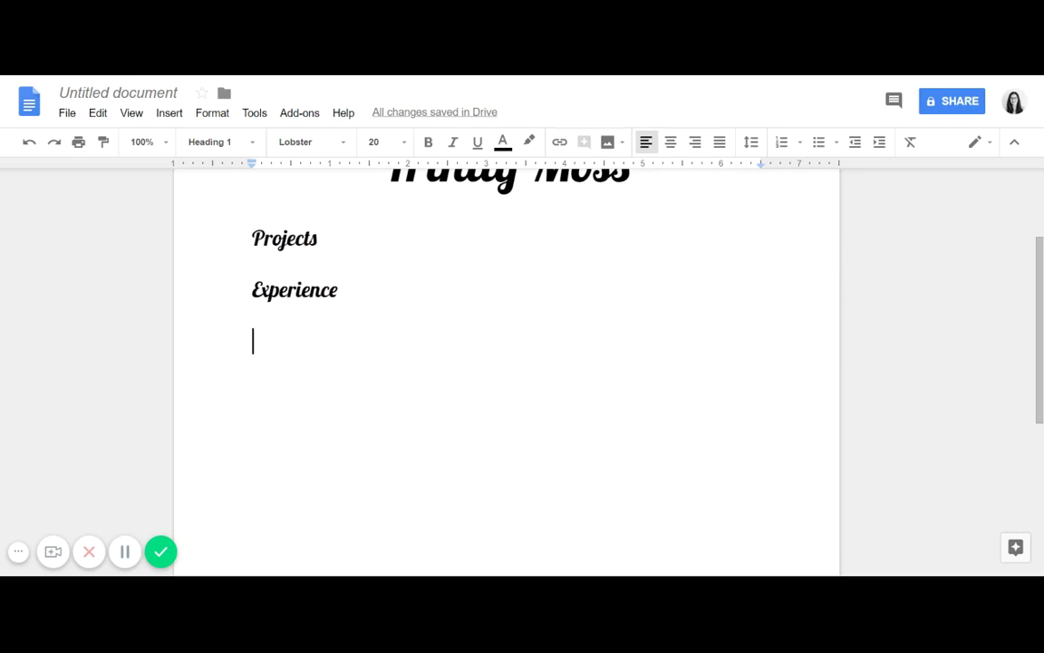
Step: Type the 'Skills' heading and set the next line's font to Lobster
text(Skills)
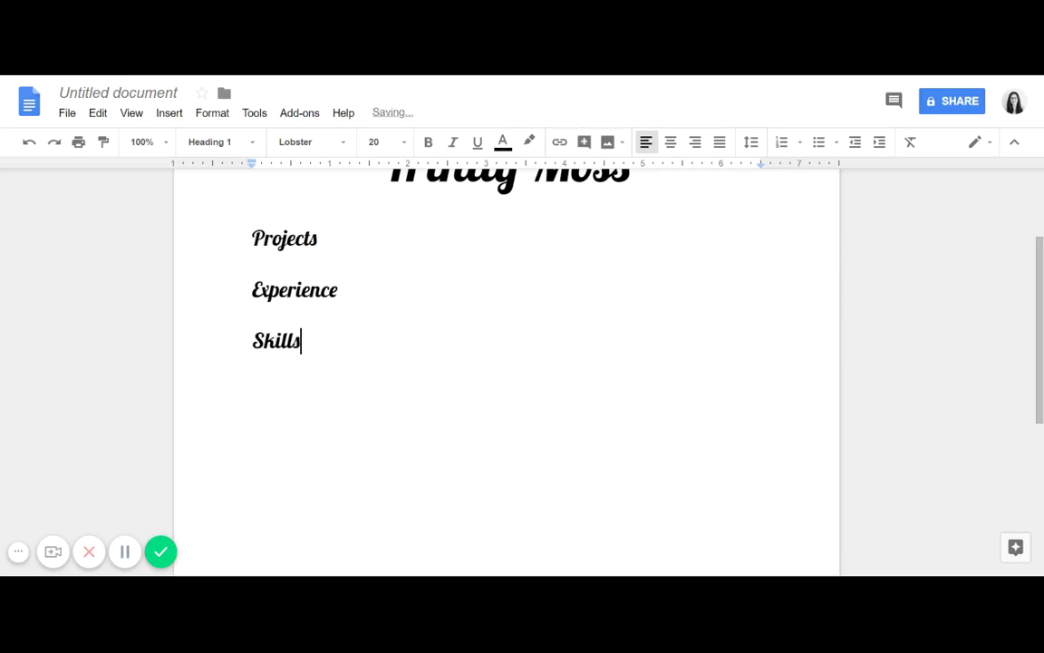
key(Return)
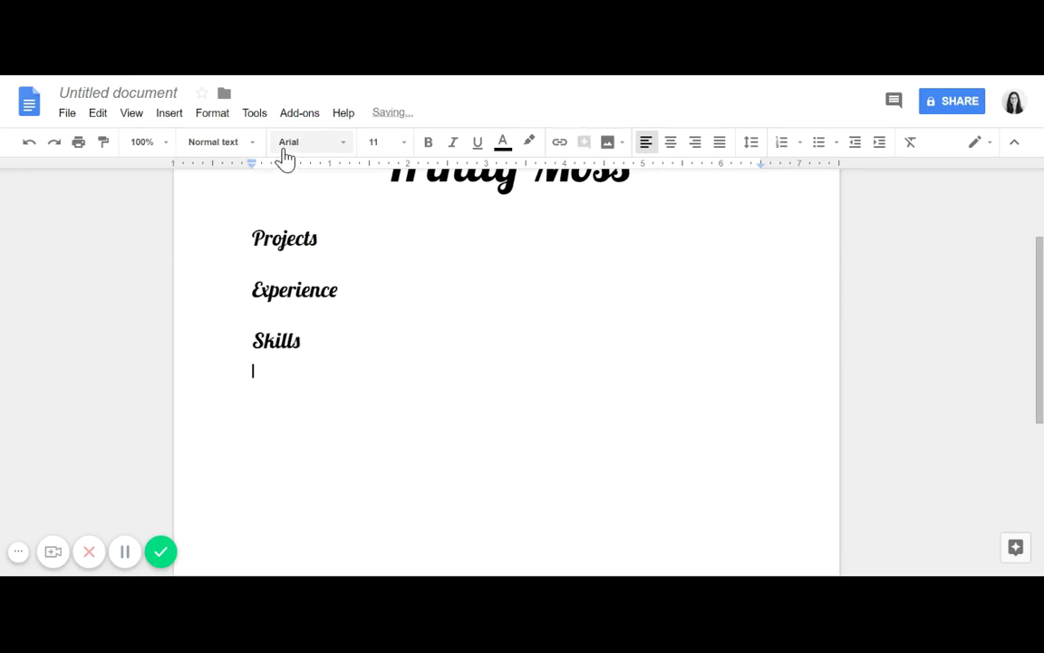
click(283, 147)
click(310, 204)
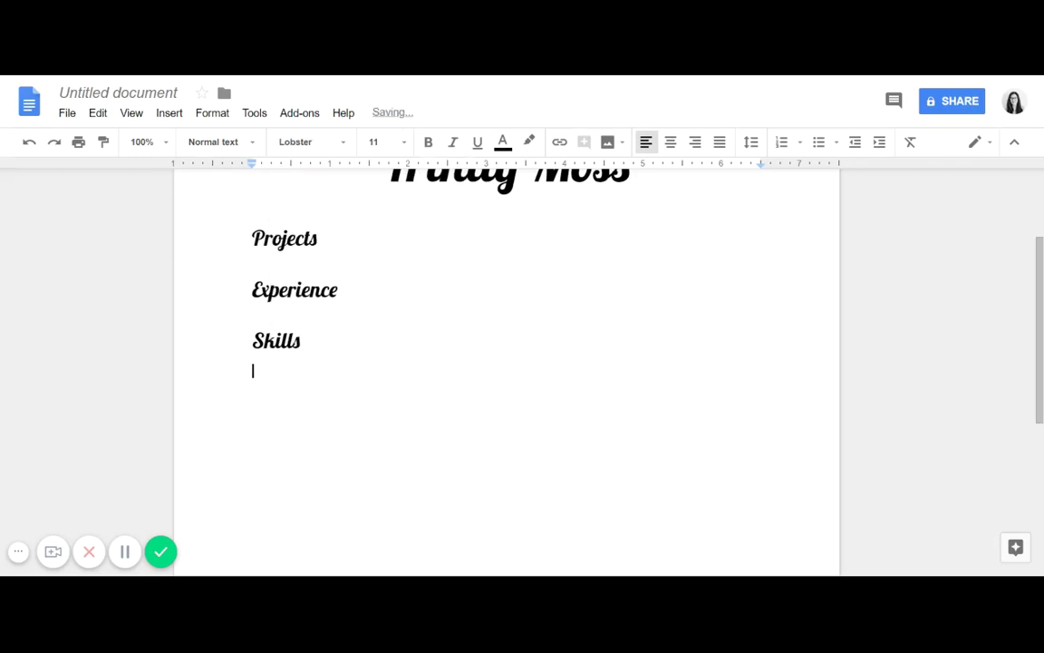
Step: Add 'Contact' as a Lobster Heading 2 at 16 pt
click(245, 152)
click(275, 379)
click(283, 145)
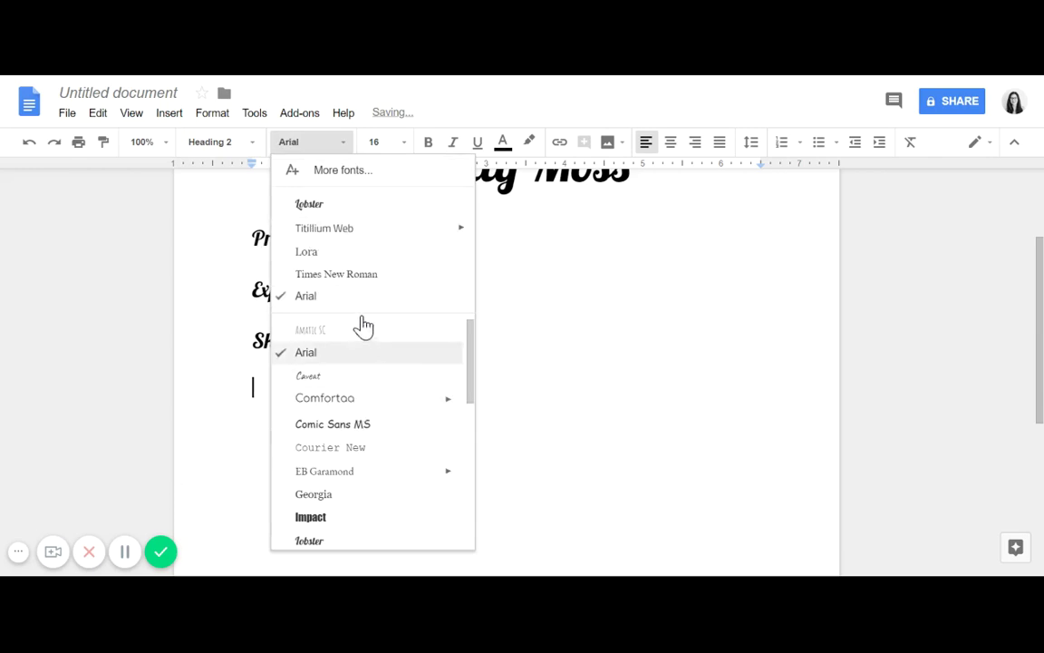
click(317, 207)
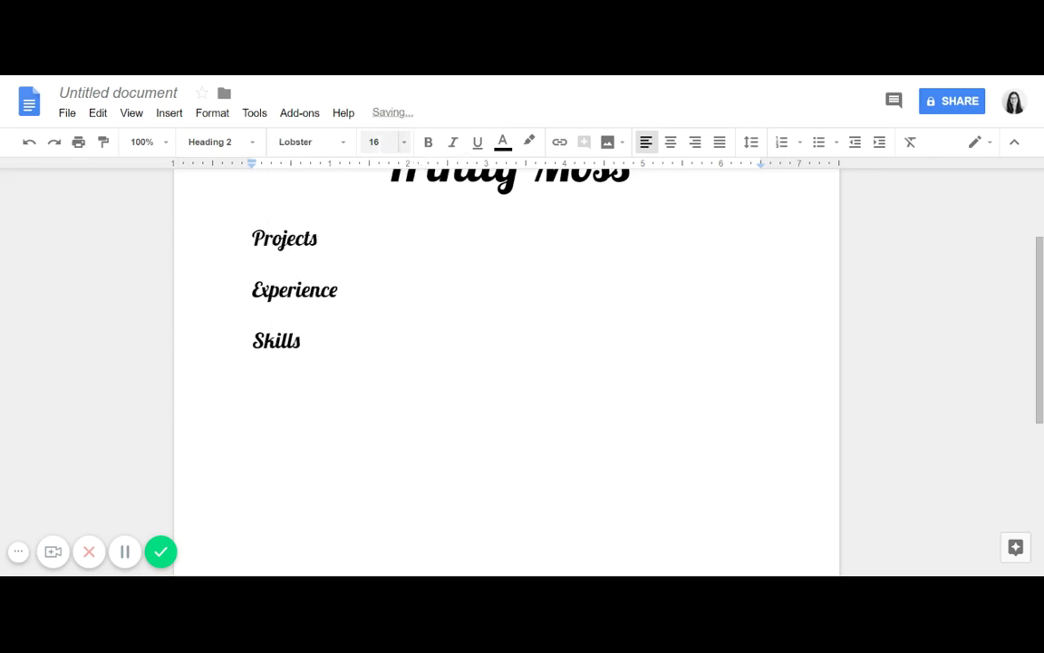
click(403, 143)
click(403, 145)
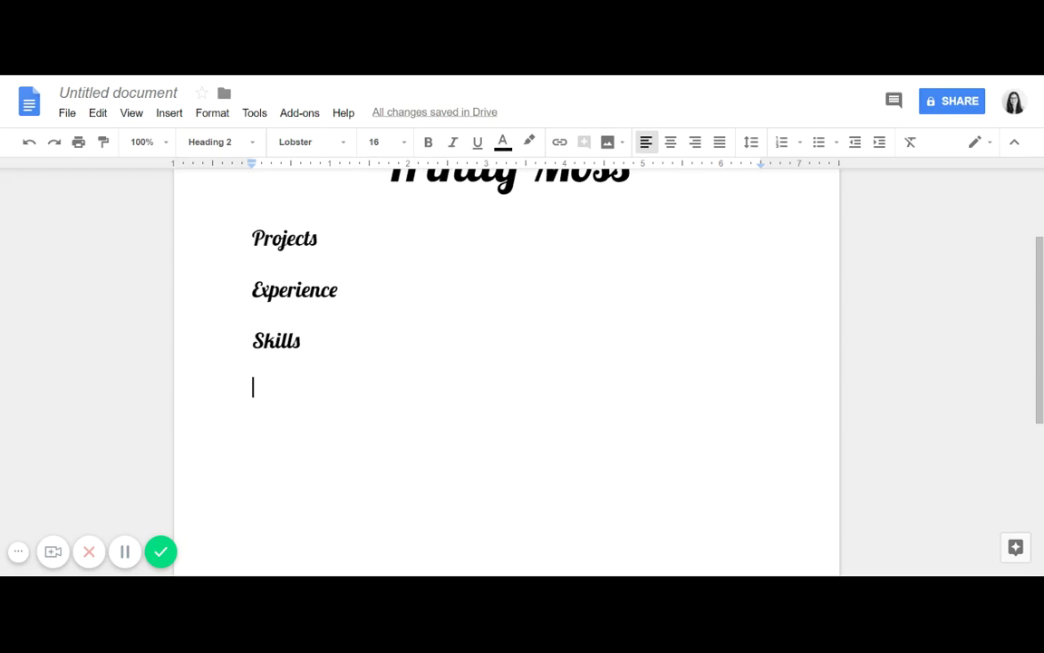
text(Contact)
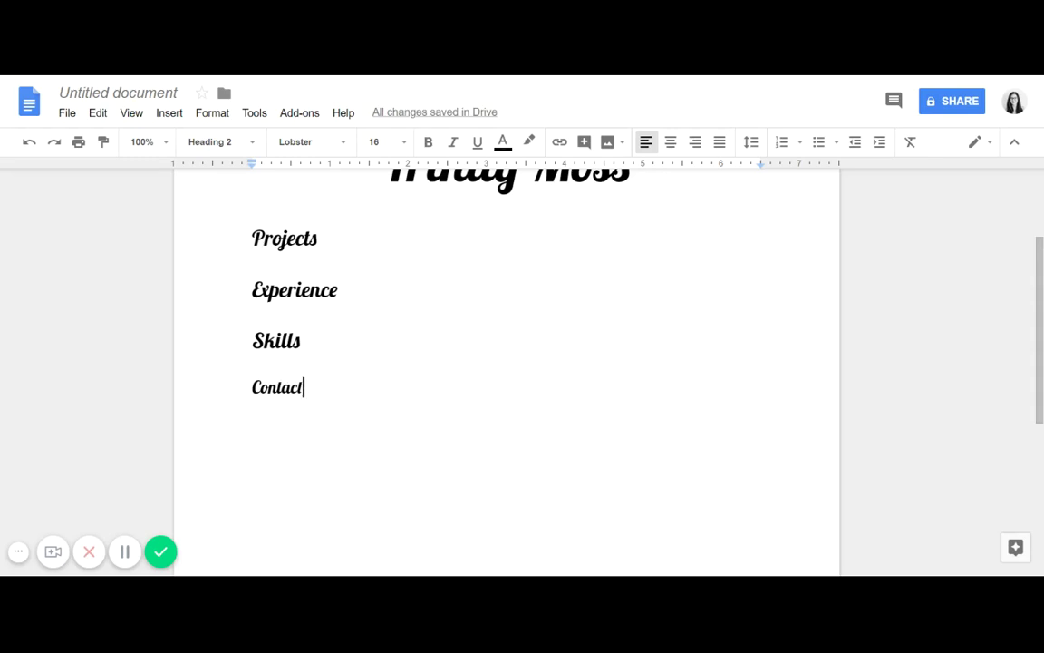
double_click(284, 238)
key(Right)
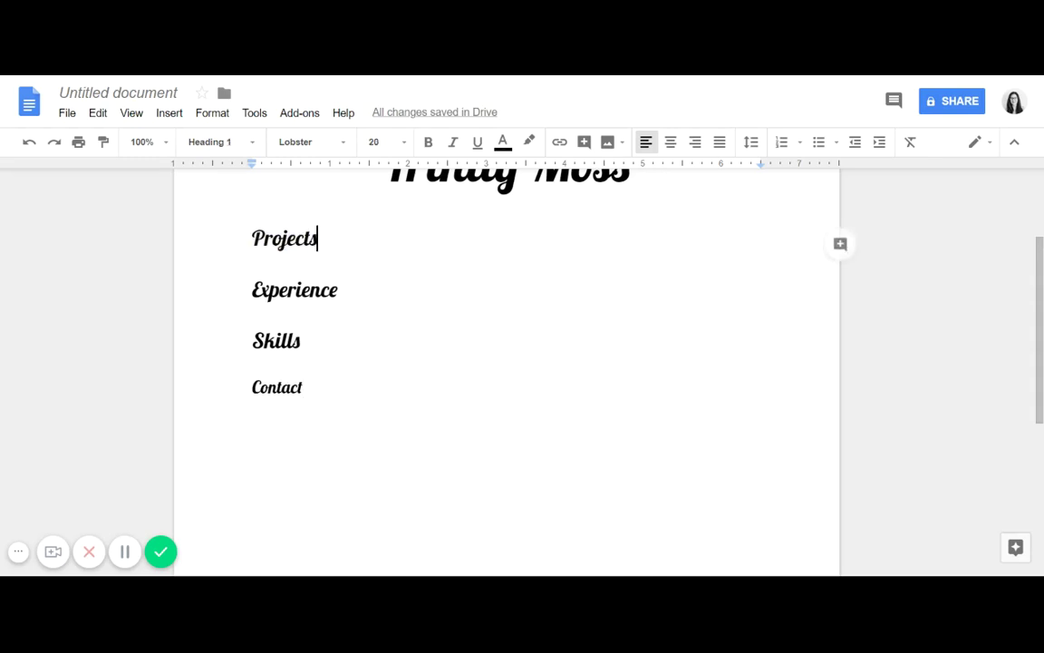
mouse_move(1040, 262)
mouse_down()
mouse_move(1040, 409)
mouse_move(1040, 246)
mouse_up()
Step: Add empty bullet points under the Projects and Experience headings
key(Return)
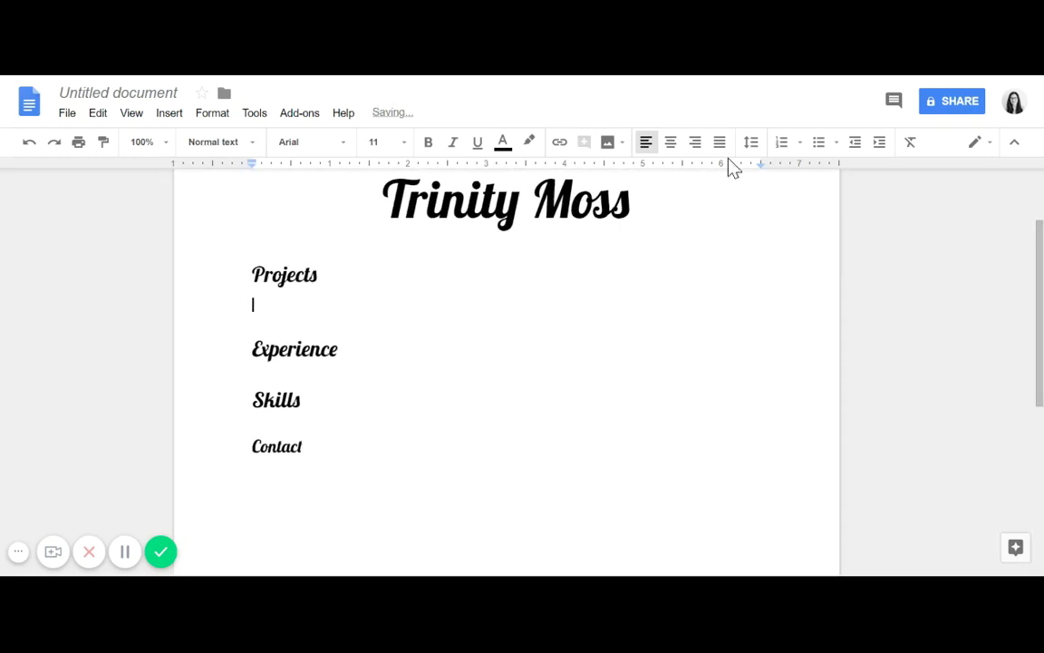
click(814, 143)
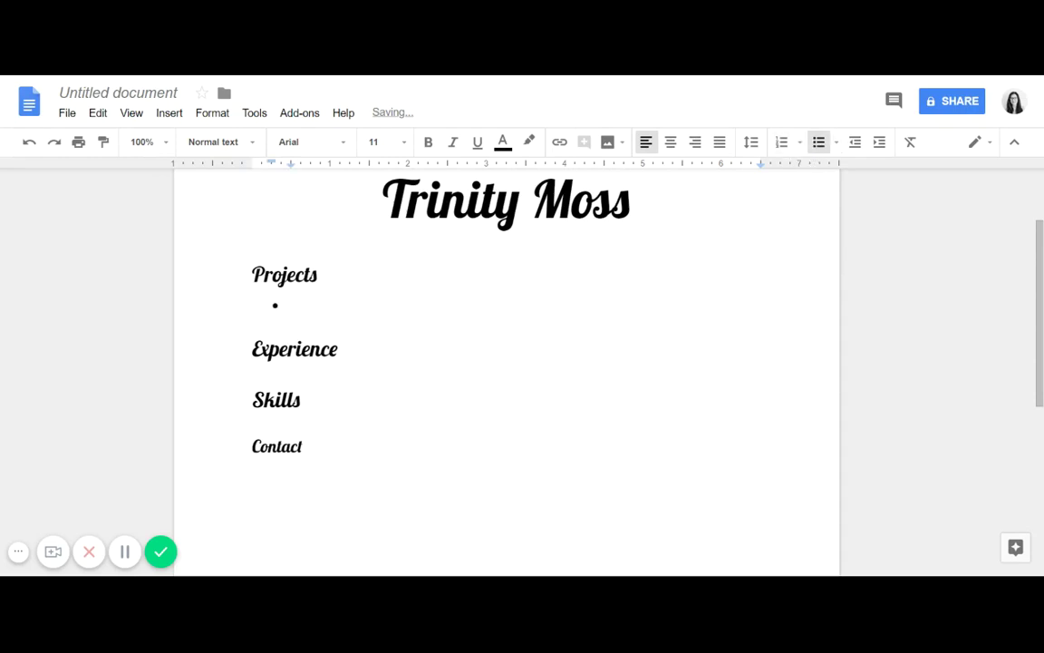
key(ctrl+shift+8)
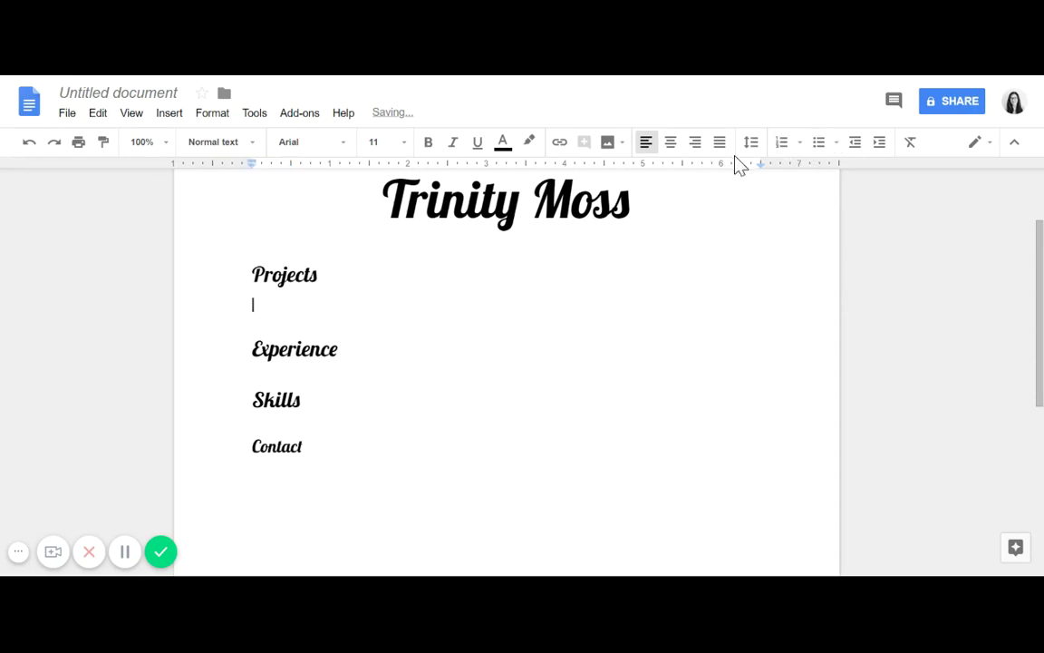
click(819, 142)
click(339, 350)
key(Return)
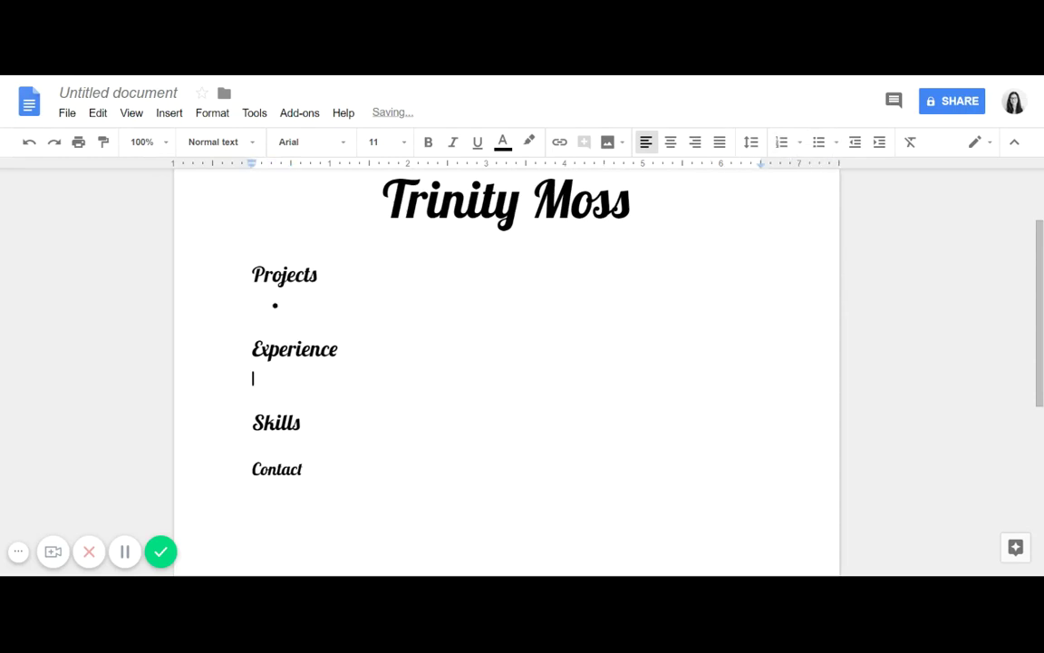
click(820, 145)
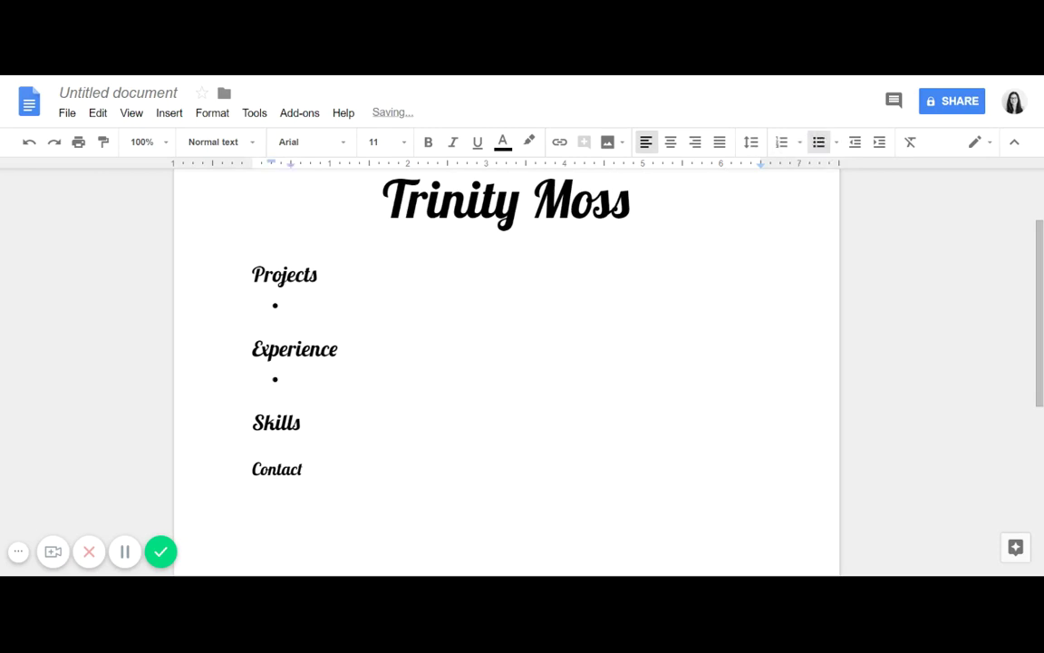
Step: Add empty bullet points under the Skills and Contact headings
click(303, 423)
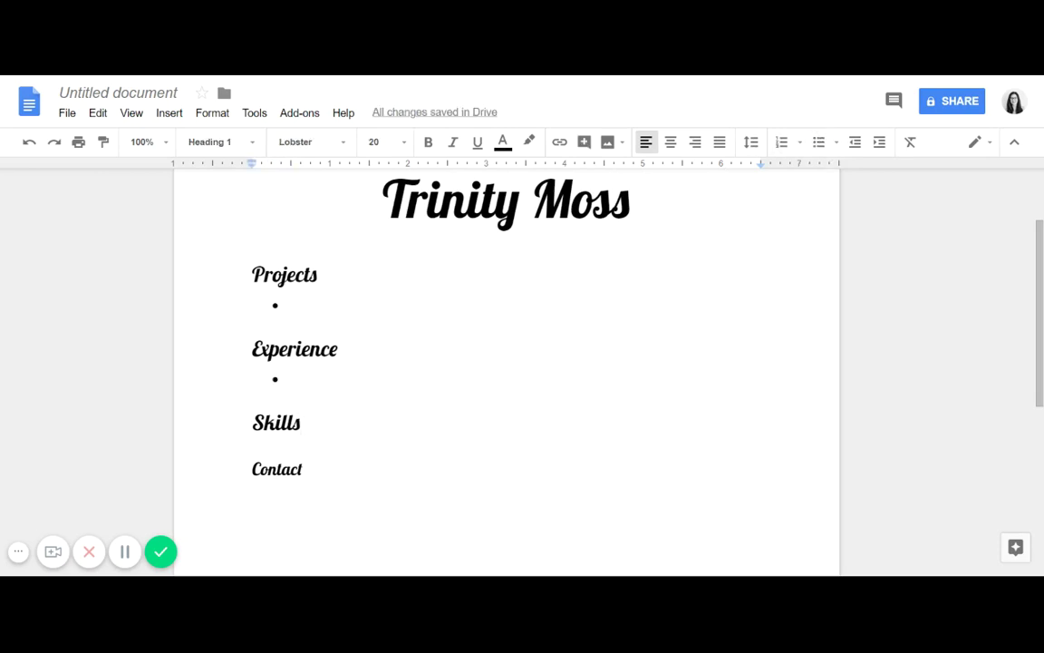
key(Return)
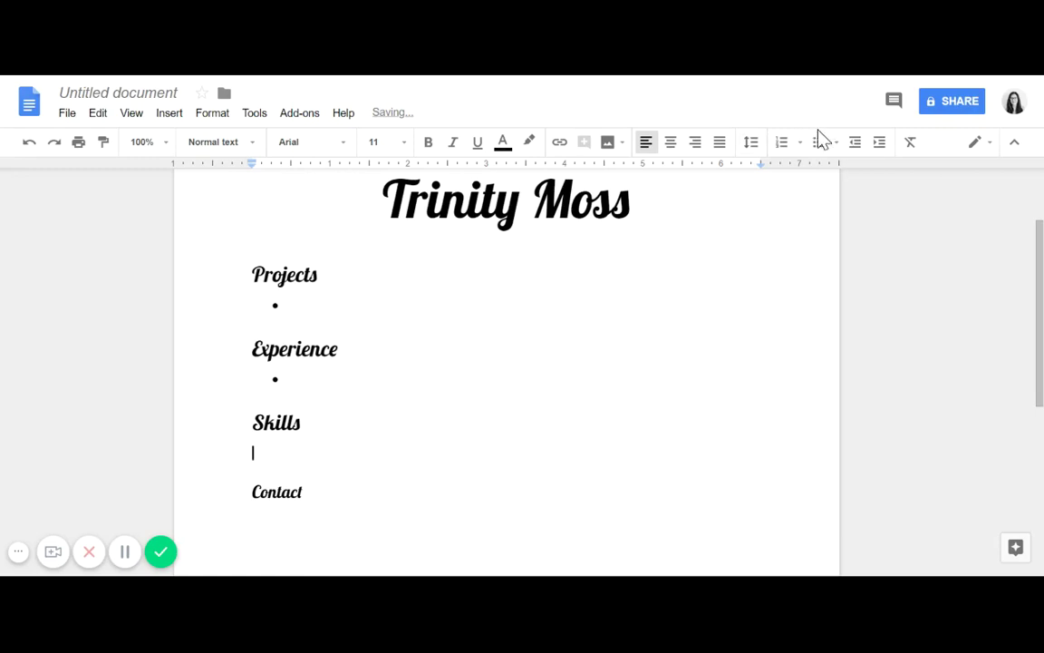
click(819, 142)
click(303, 492)
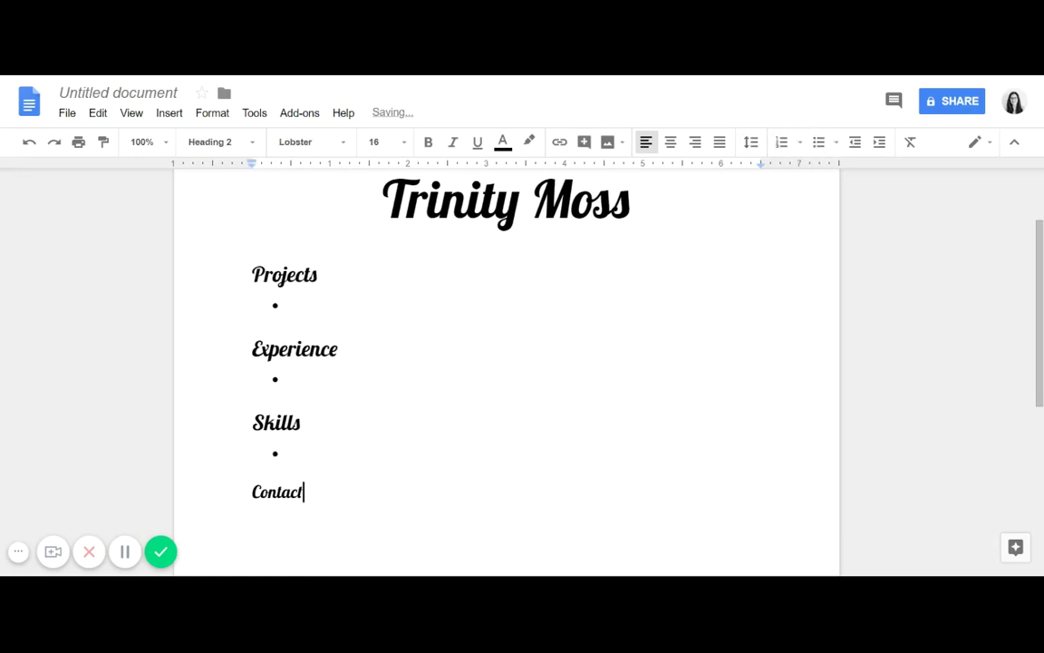
key(Return)
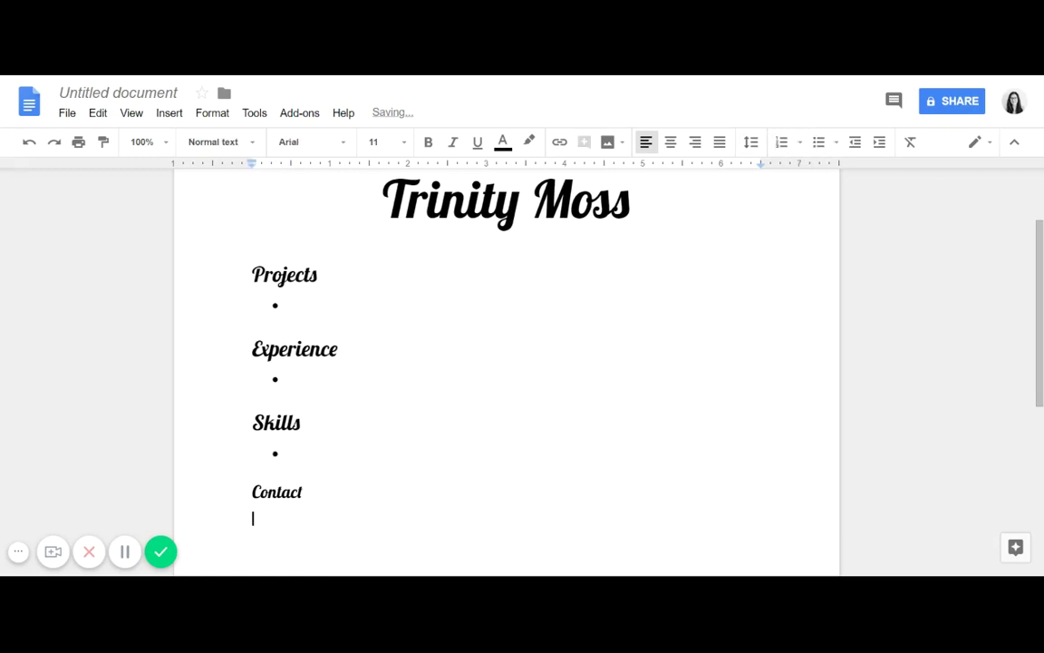
click(816, 145)
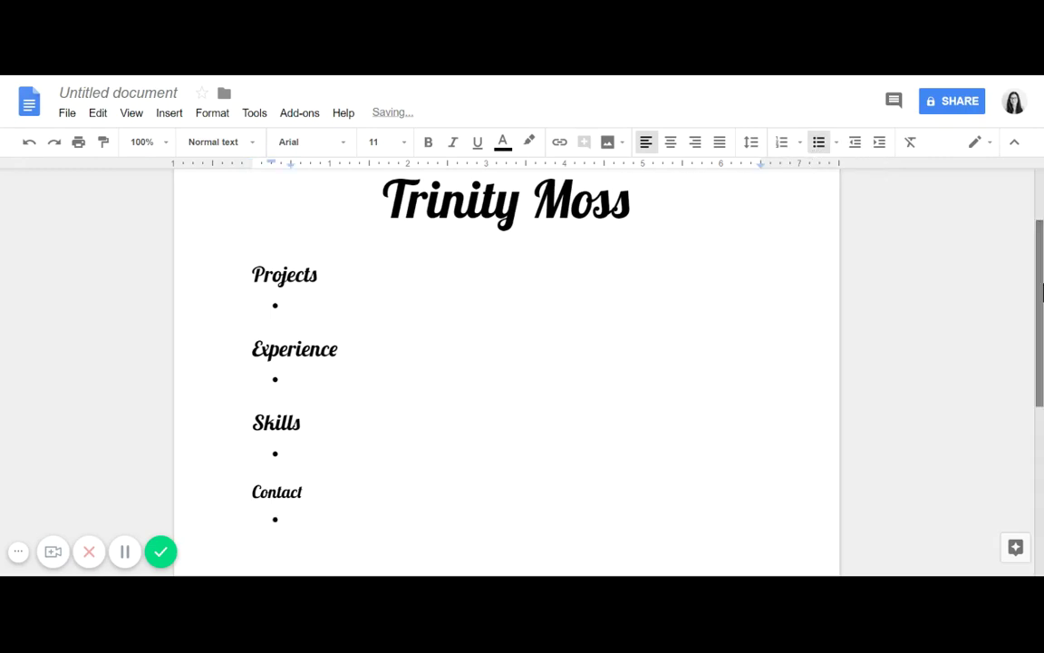
scroll(1042, 291, up, 1)
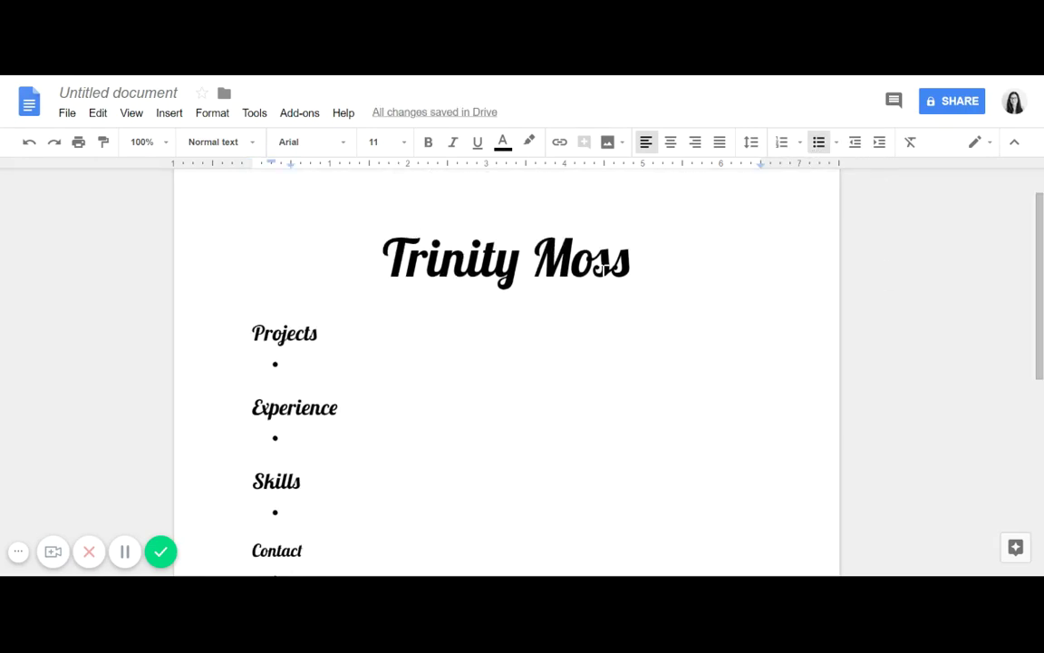
Step: Add a line under the title and upload a photo there, shrinking it
click(630, 258)
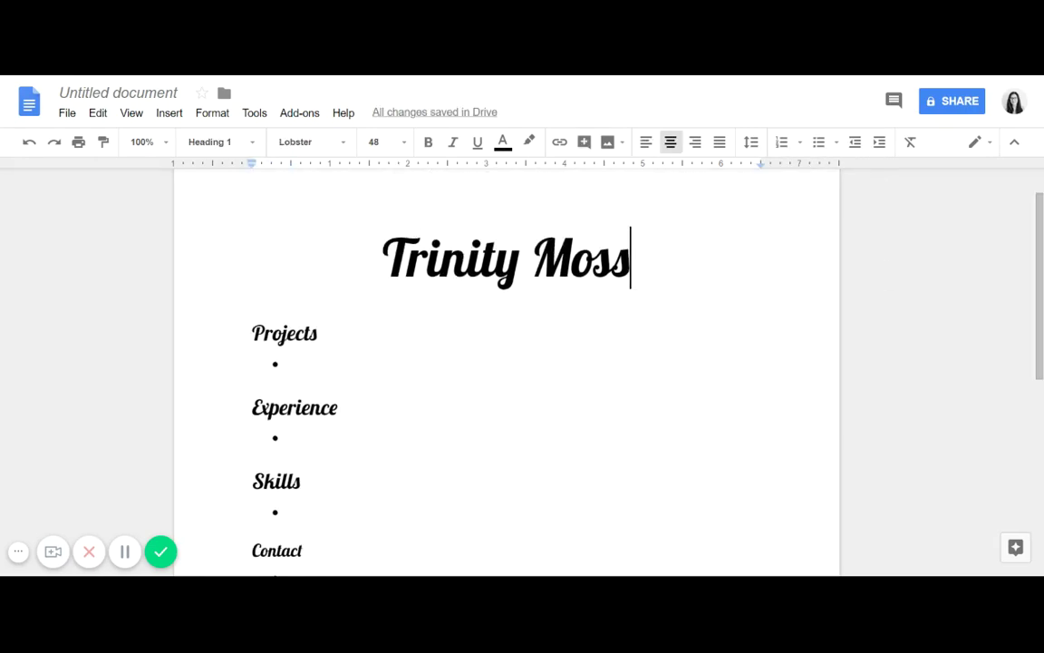
key(Return)
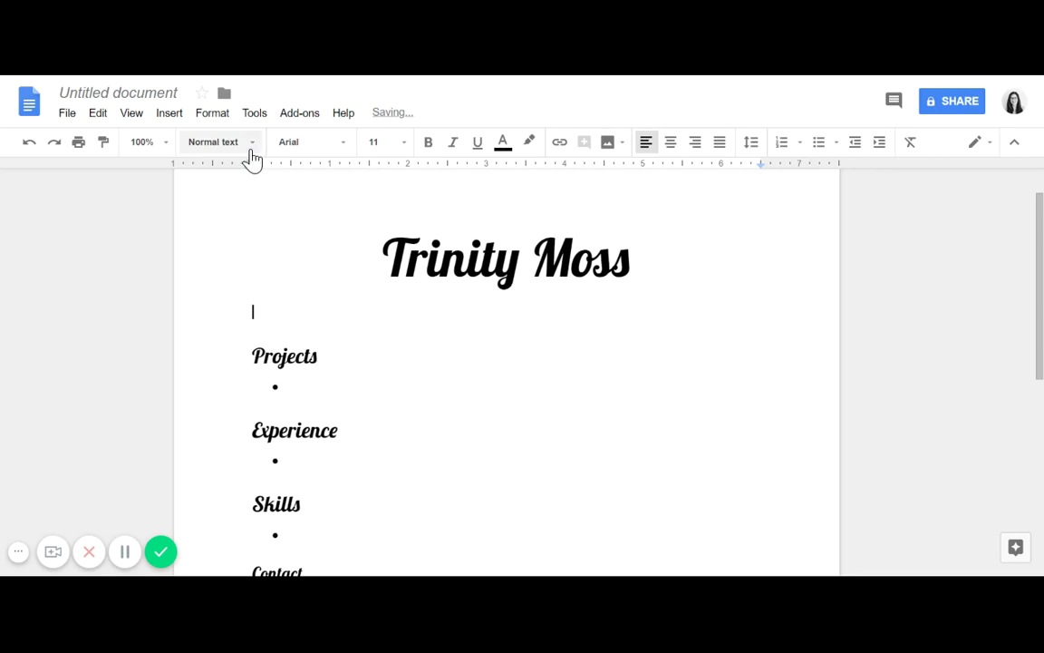
click(620, 153)
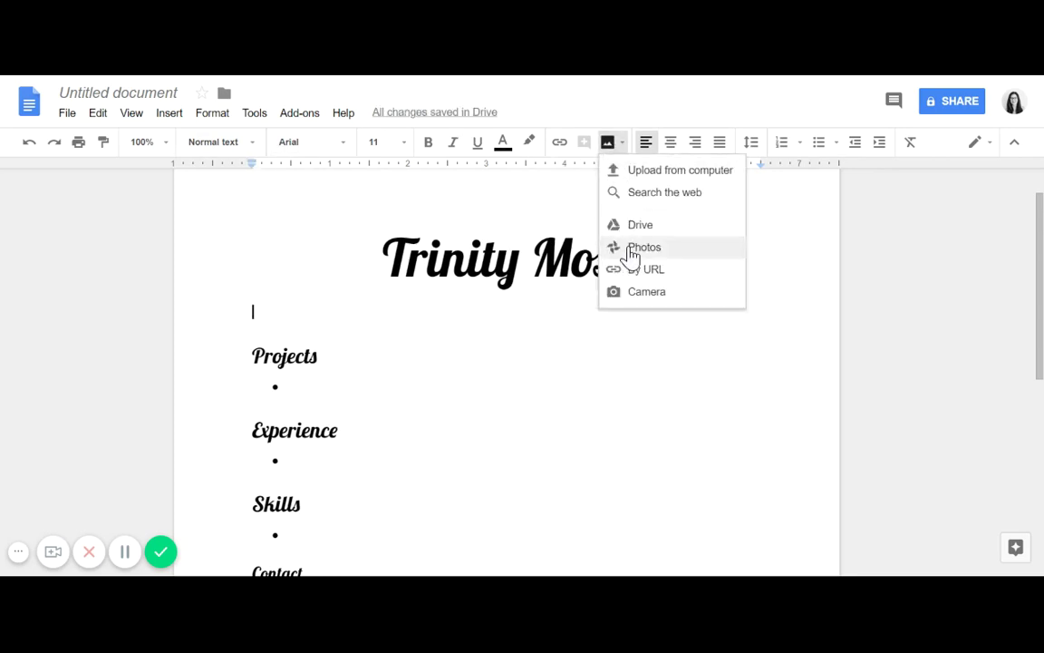
click(646, 176)
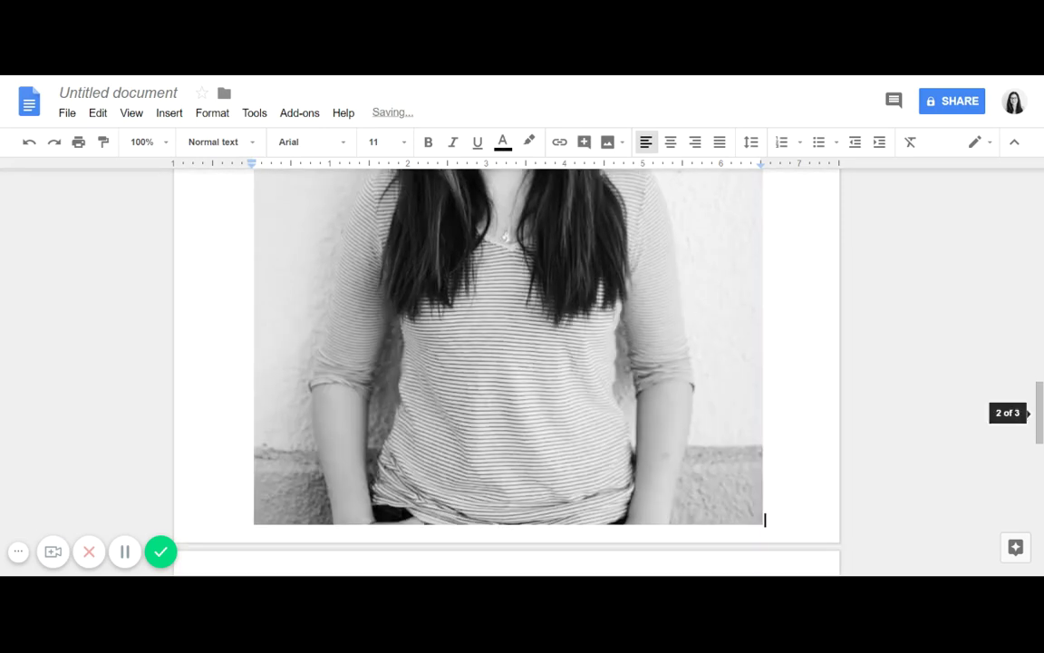
click(748, 513)
drag(762, 523, 404, 127)
Step: Delete the photo, leaving the line under the title empty
drag(1040, 529, 1041, 269)
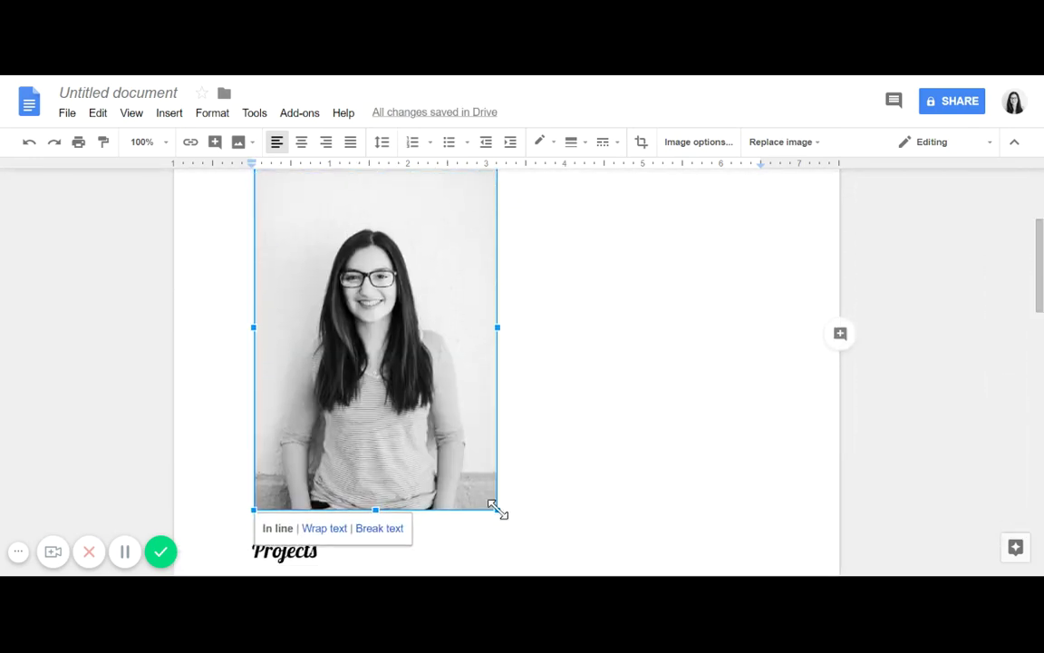
drag(494, 508, 351, 290)
drag(1040, 397, 1040, 272)
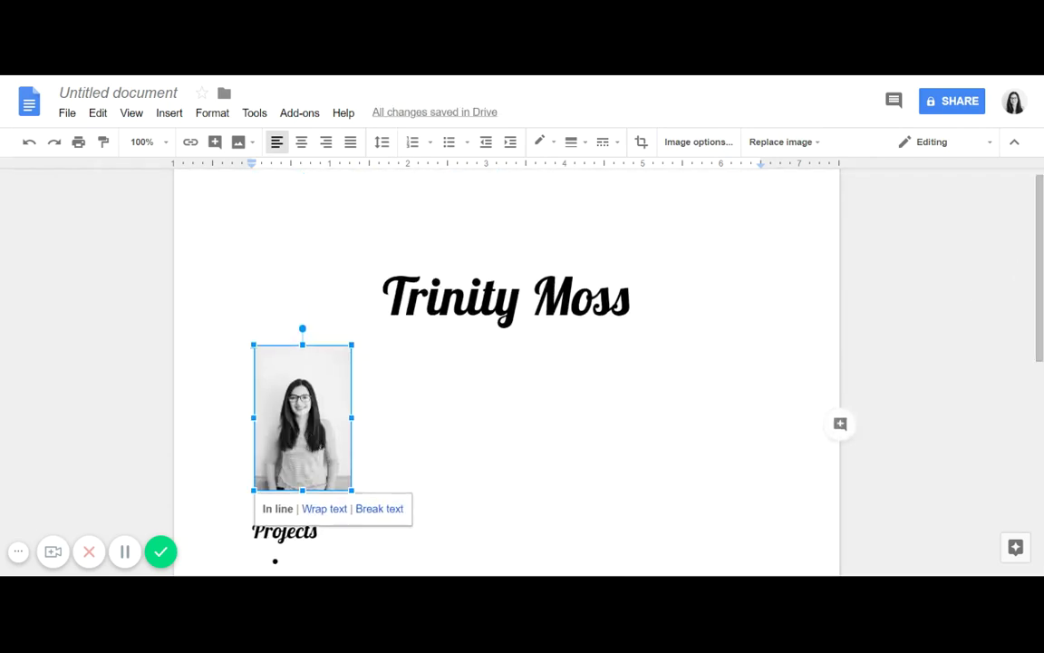
key(Delete)
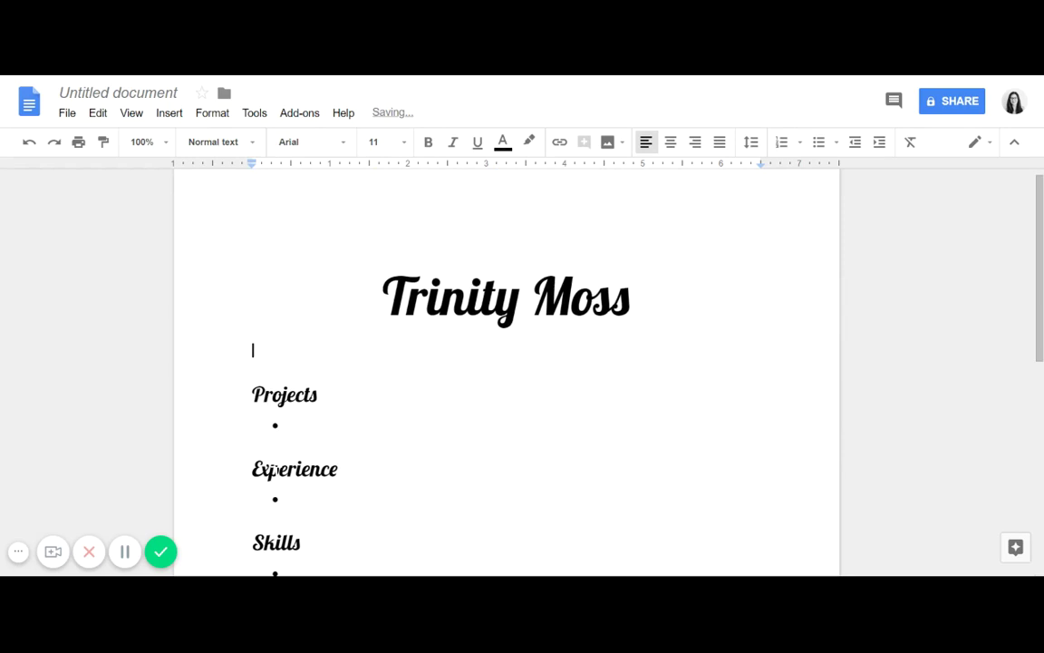
Step: Remove the empty line above Projects and left-align the Projects heading
click(256, 391)
key(BackSpace)
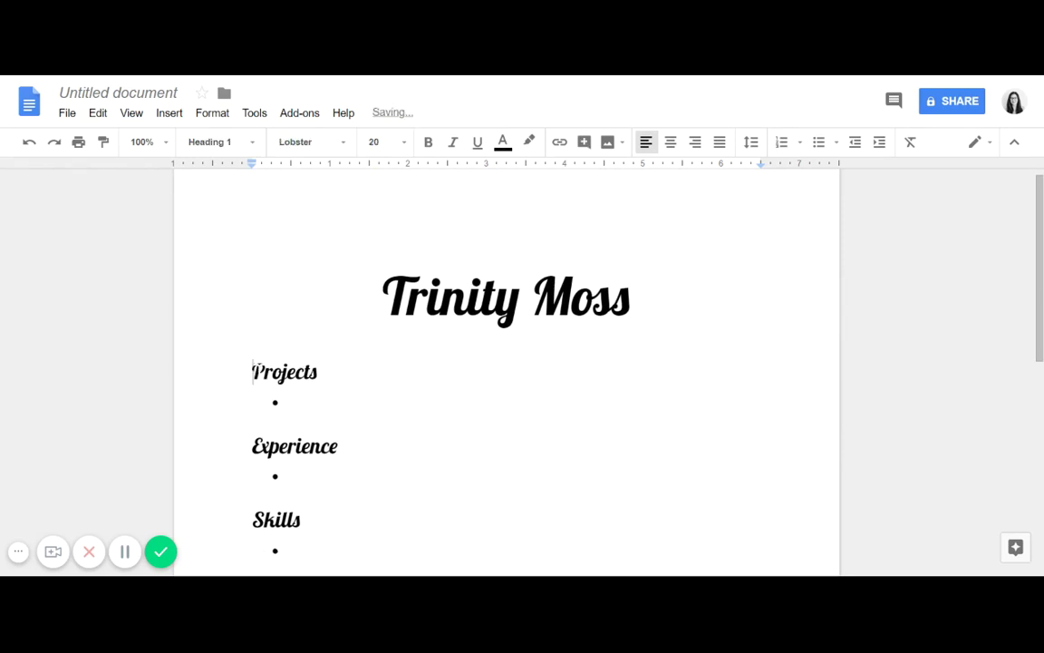
key(BackSpace)
key(Return)
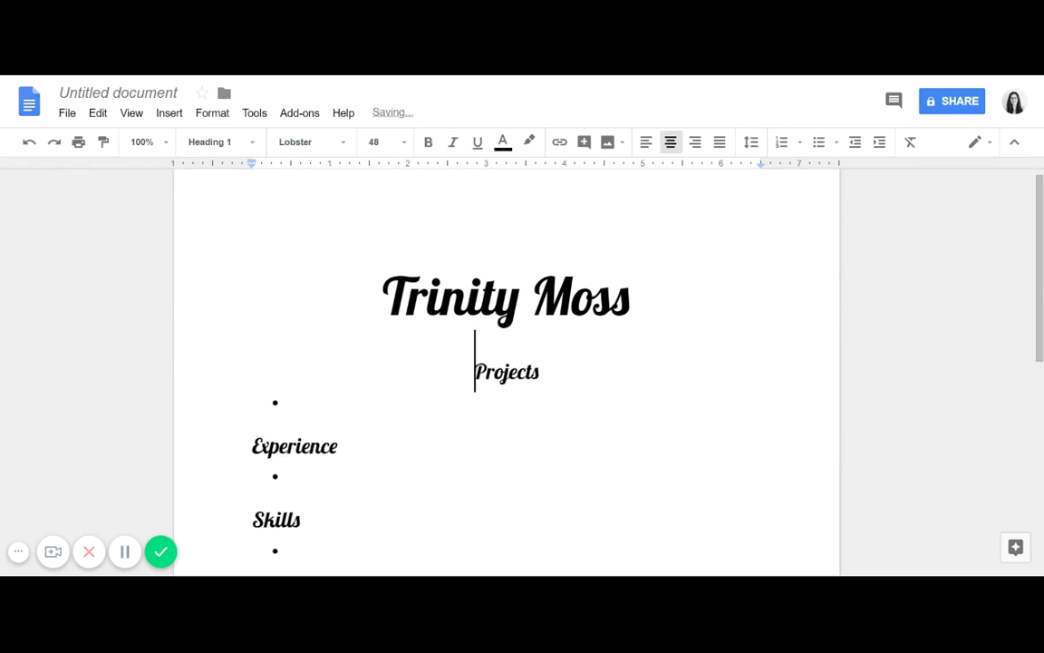
click(647, 143)
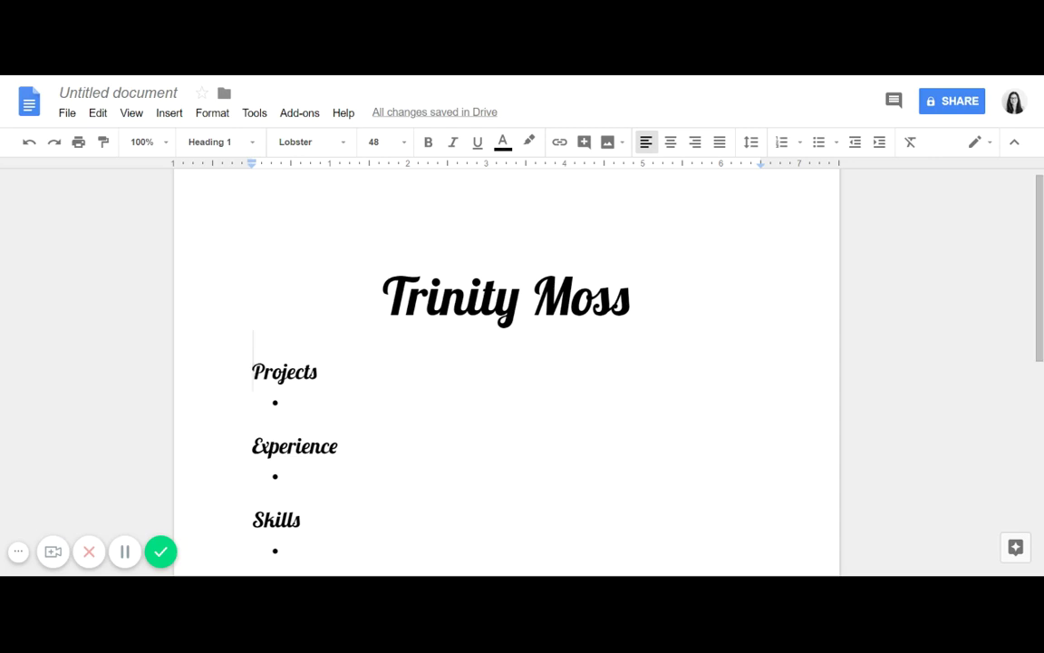
key(Up)
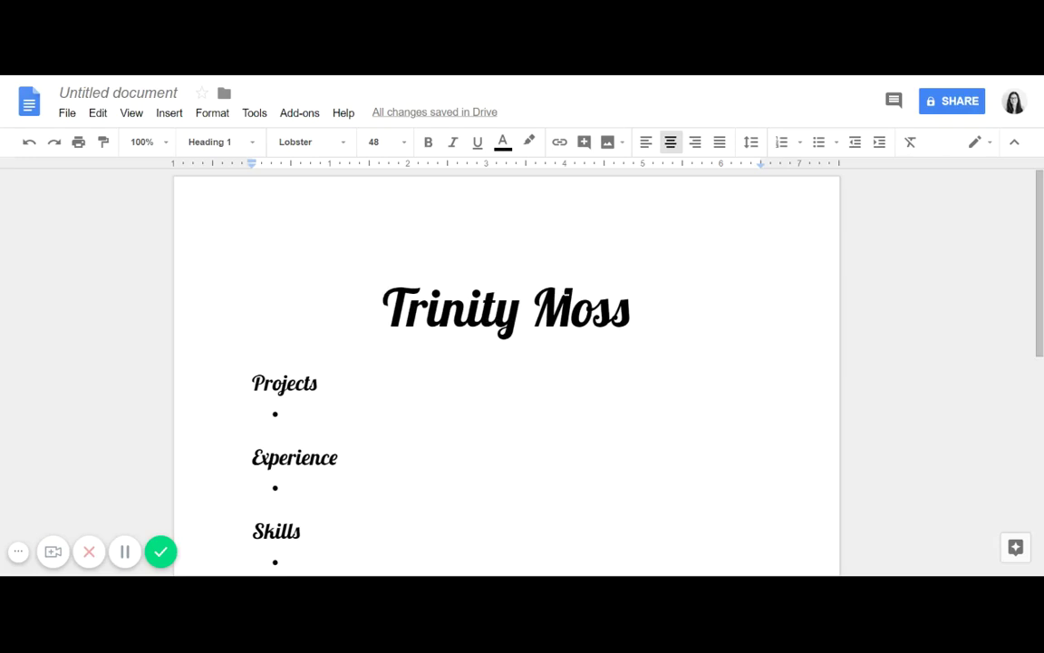
drag(1043, 267, 1042, 280)
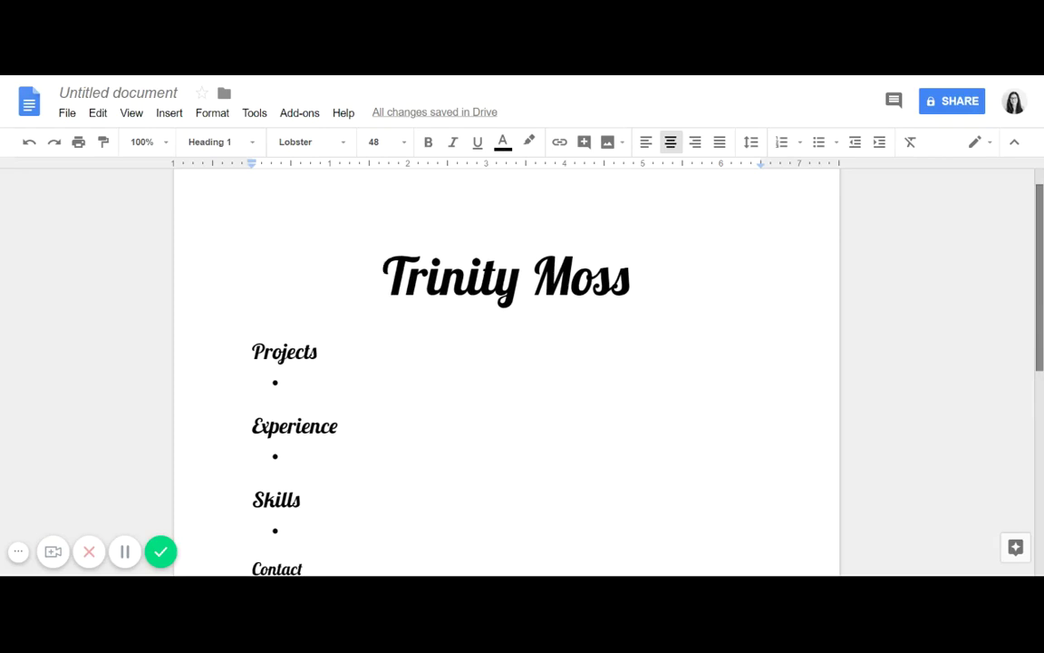
mouse_move(1043, 282)
mouse_down()
mouse_move(1043, 318)
mouse_move(1042, 284)
mouse_up()
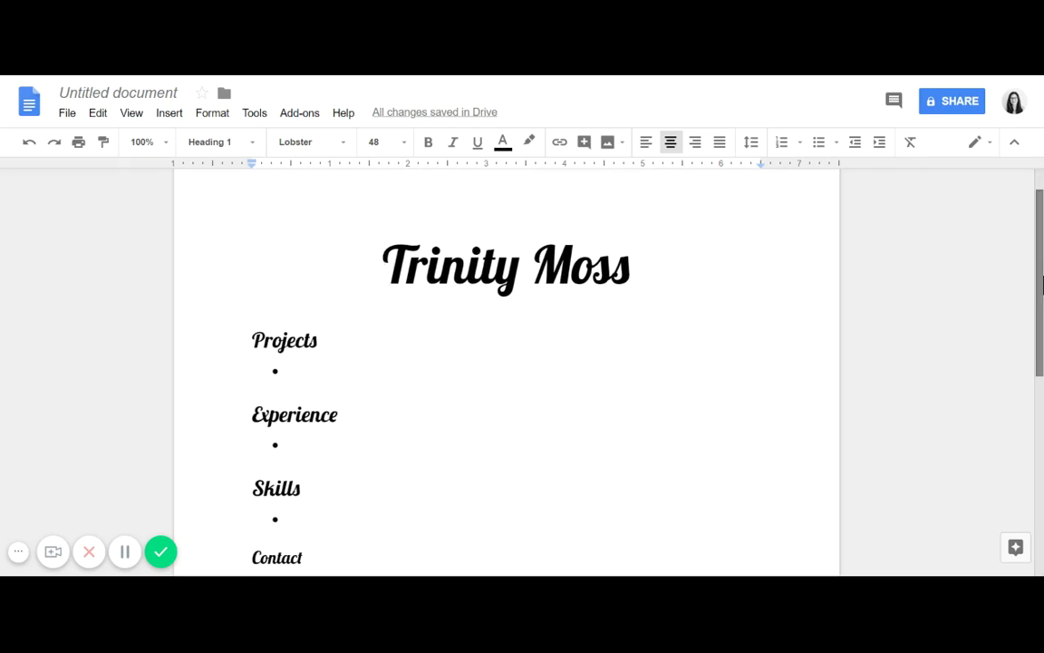
drag(1042, 284, 1042, 306)
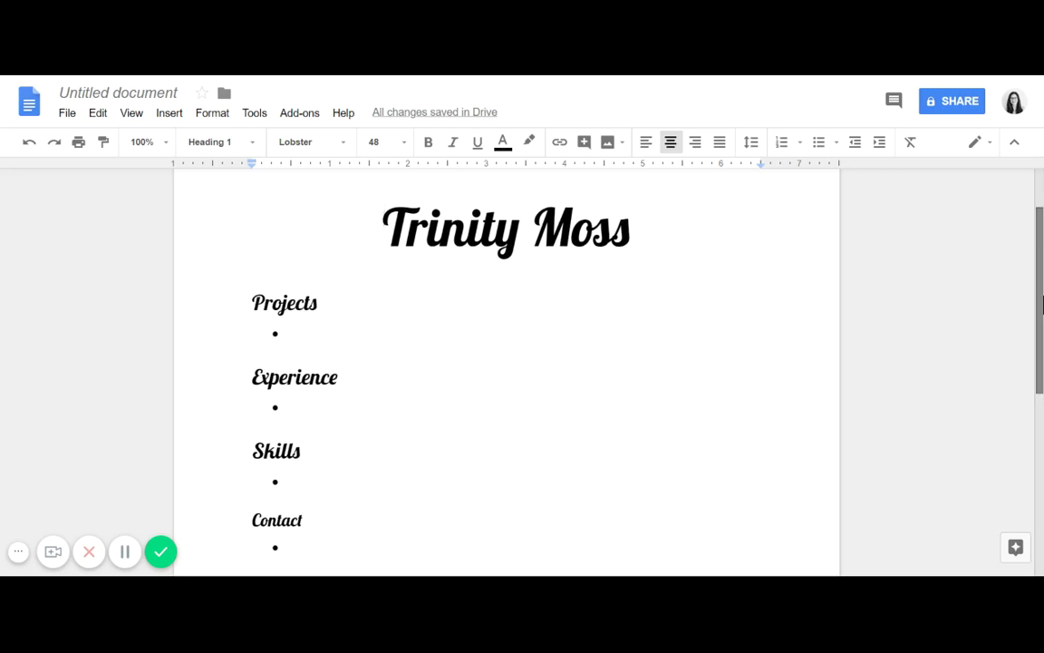
drag(1042, 306, 1043, 321)
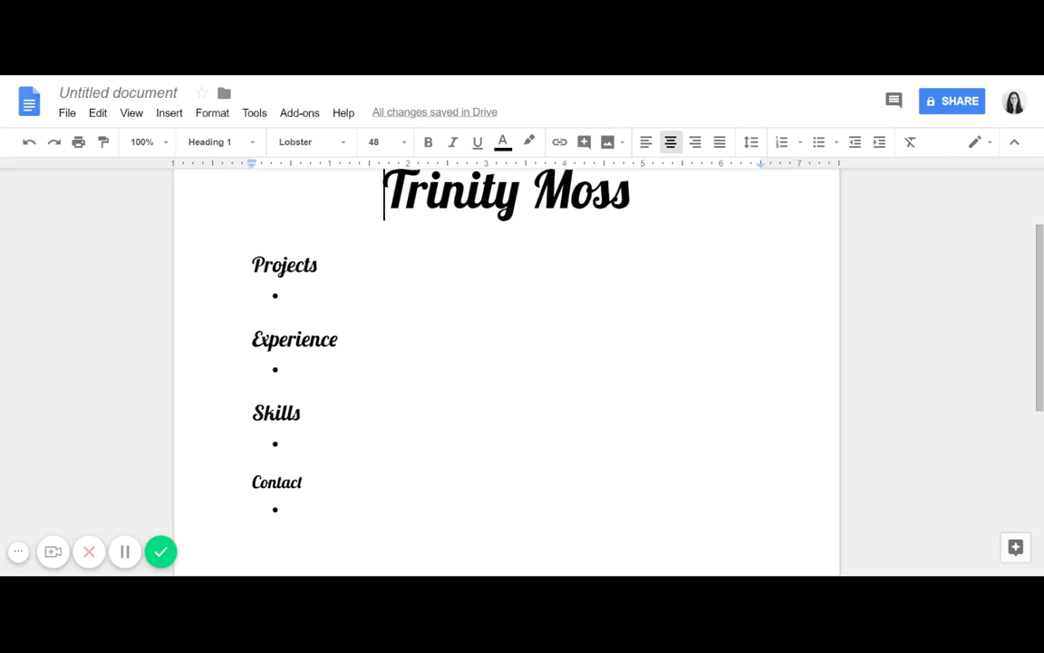
click(302, 414)
click(293, 443)
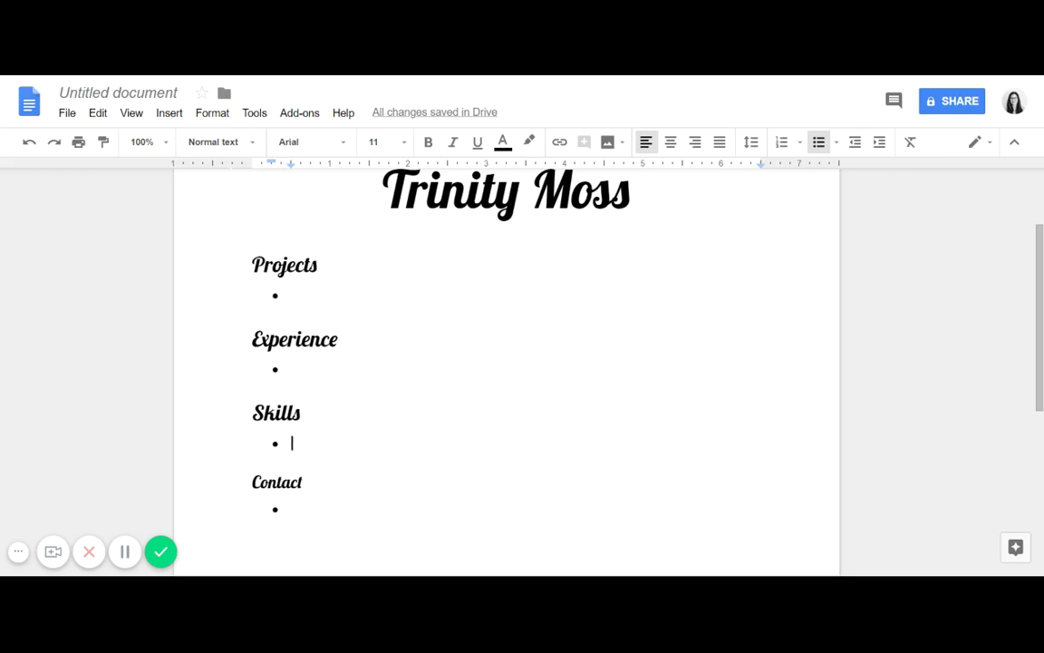
Step: Open the Insert menu
click(180, 118)
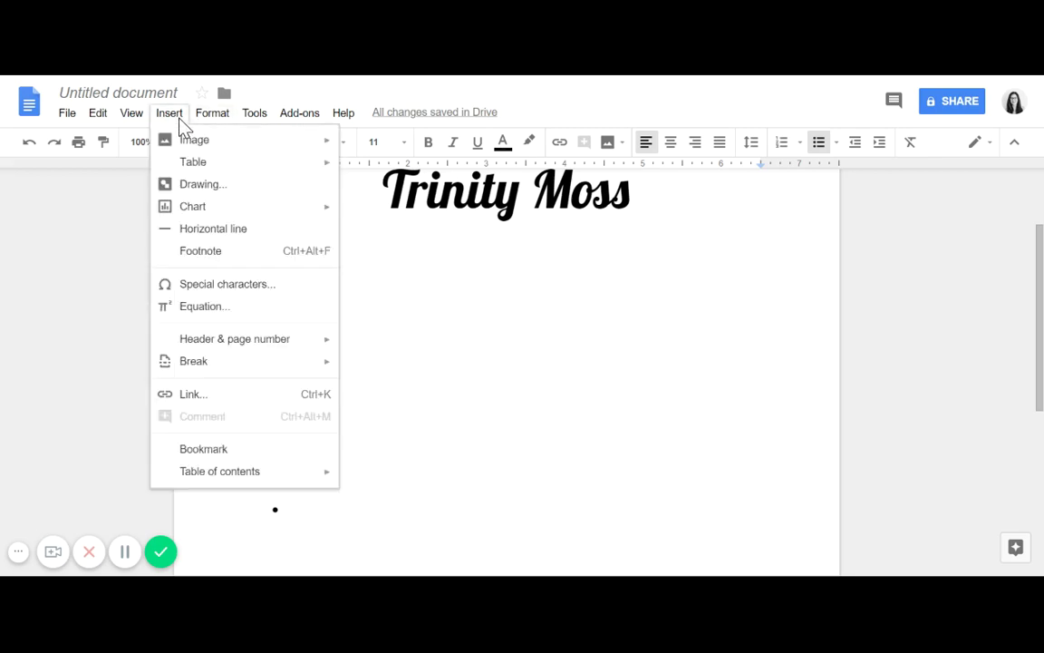
Step: Start a new drawing, add a text box, and draw a horizontal line on the canvas
click(203, 186)
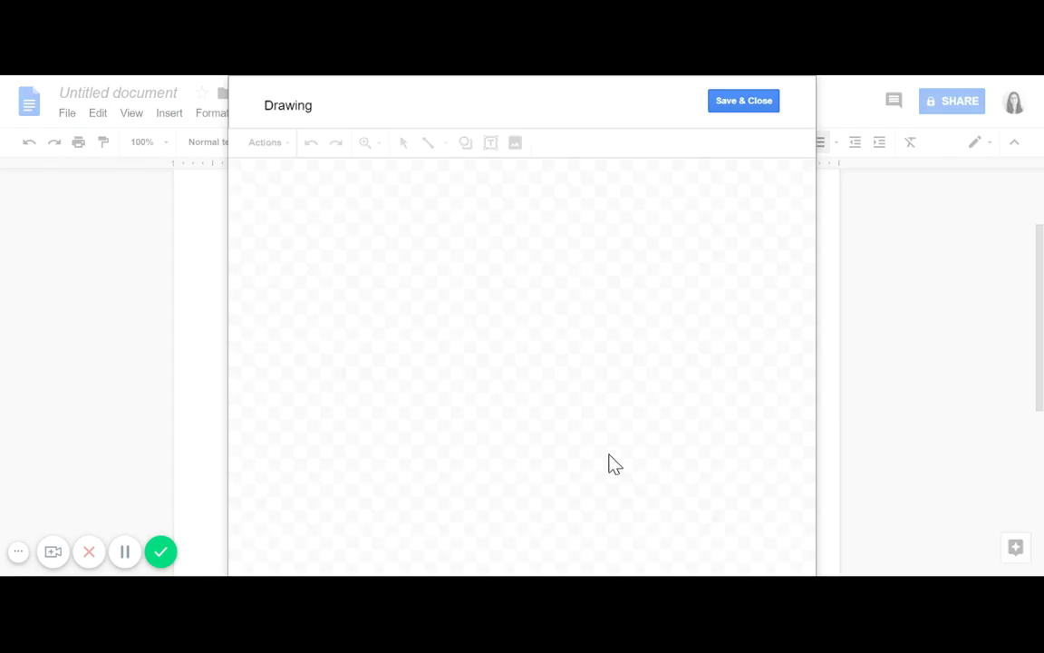
click(492, 143)
drag(333, 260, 539, 448)
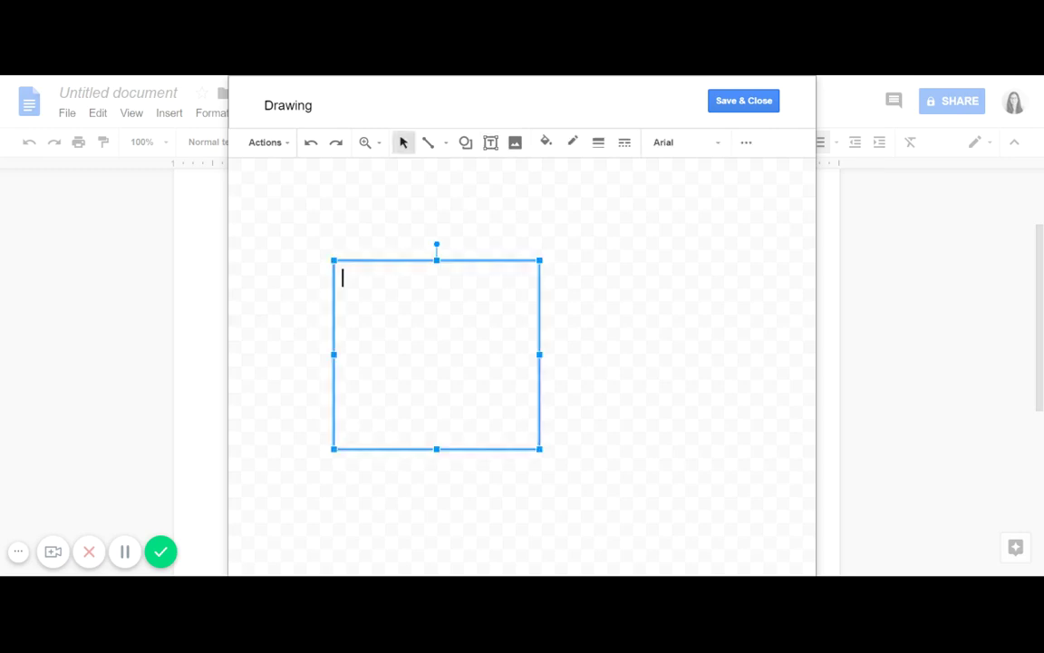
click(428, 145)
drag(577, 285, 753, 288)
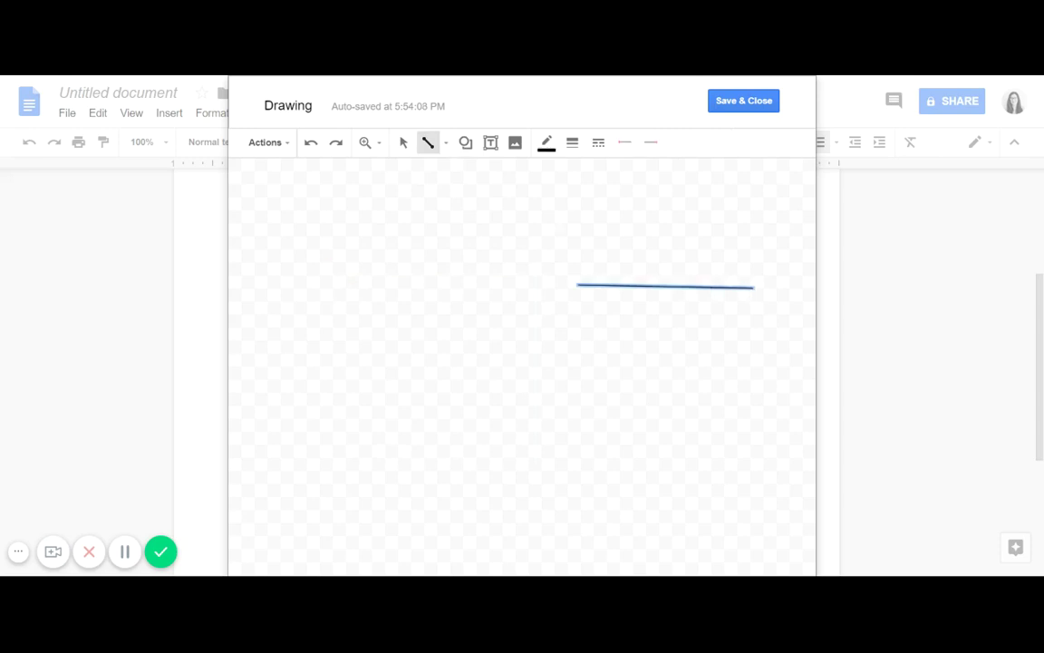
Step: Set the line weight to 8px, add a diagonal stroke from its right end, and save the drawing
click(574, 145)
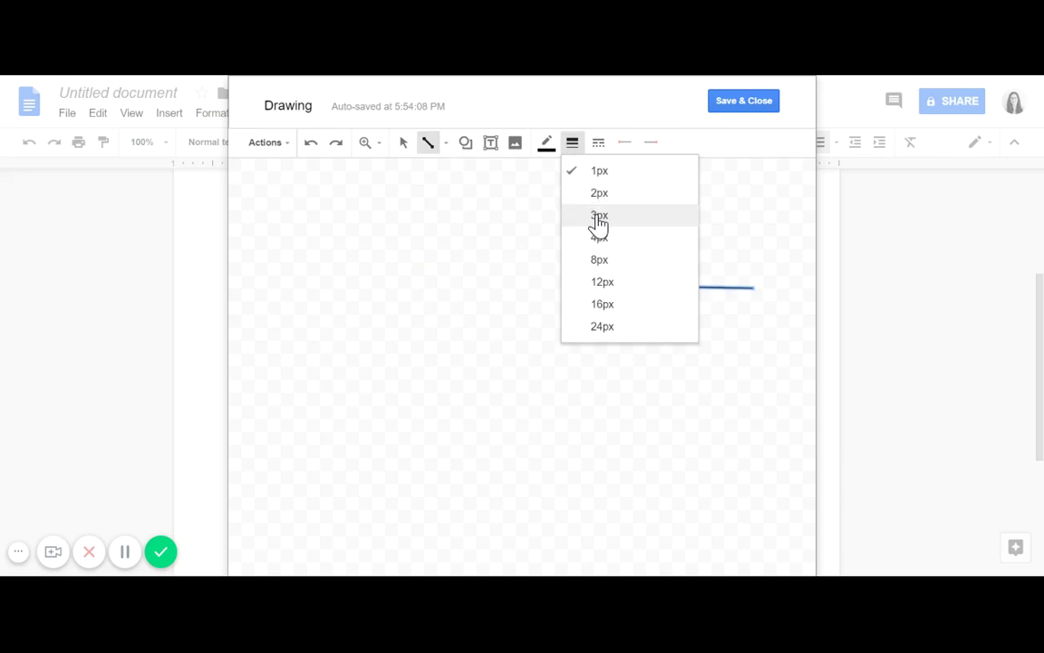
click(597, 218)
click(572, 145)
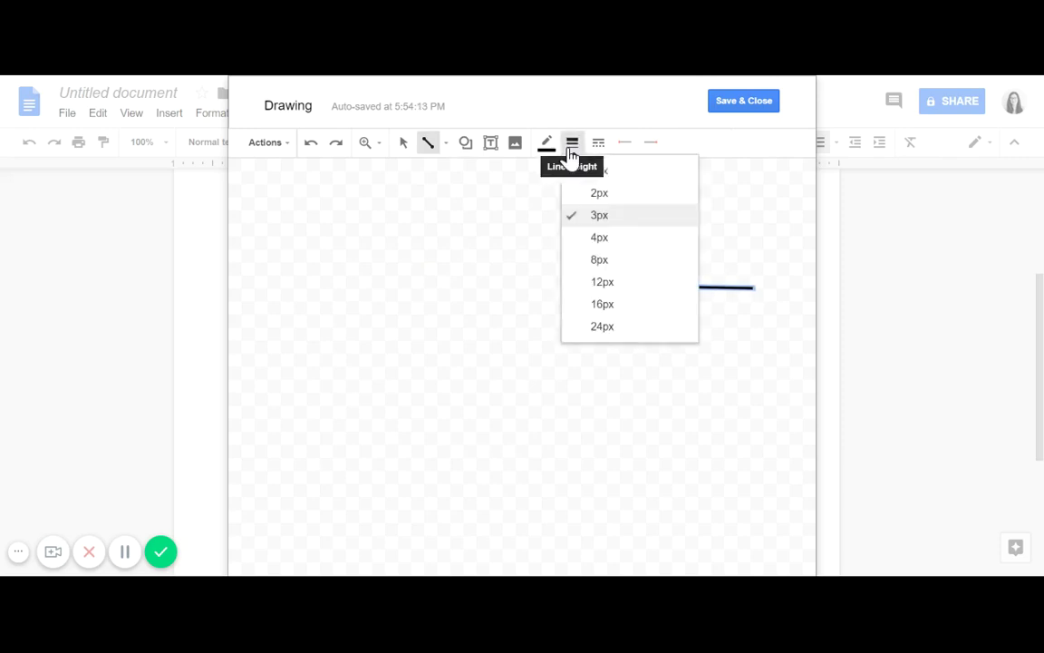
click(605, 276)
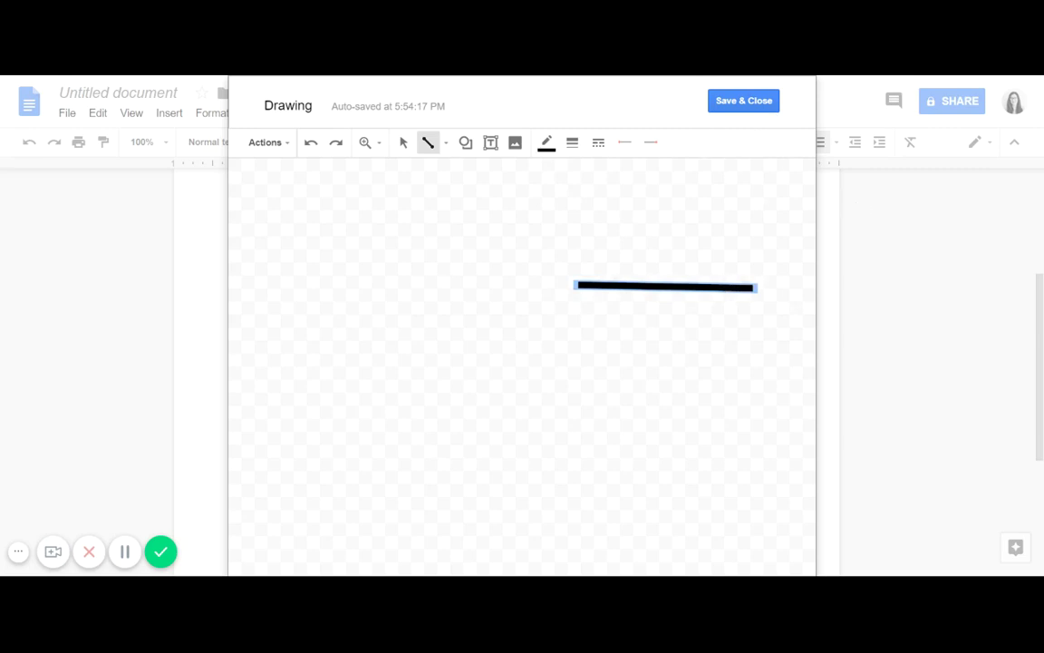
drag(720, 288, 799, 365)
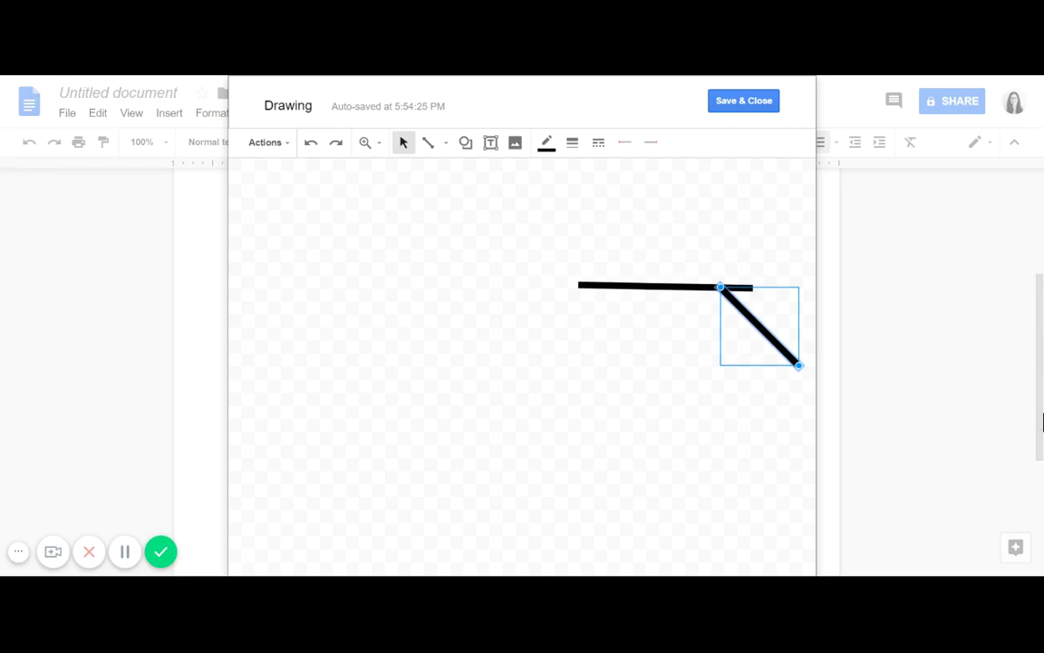
click(759, 109)
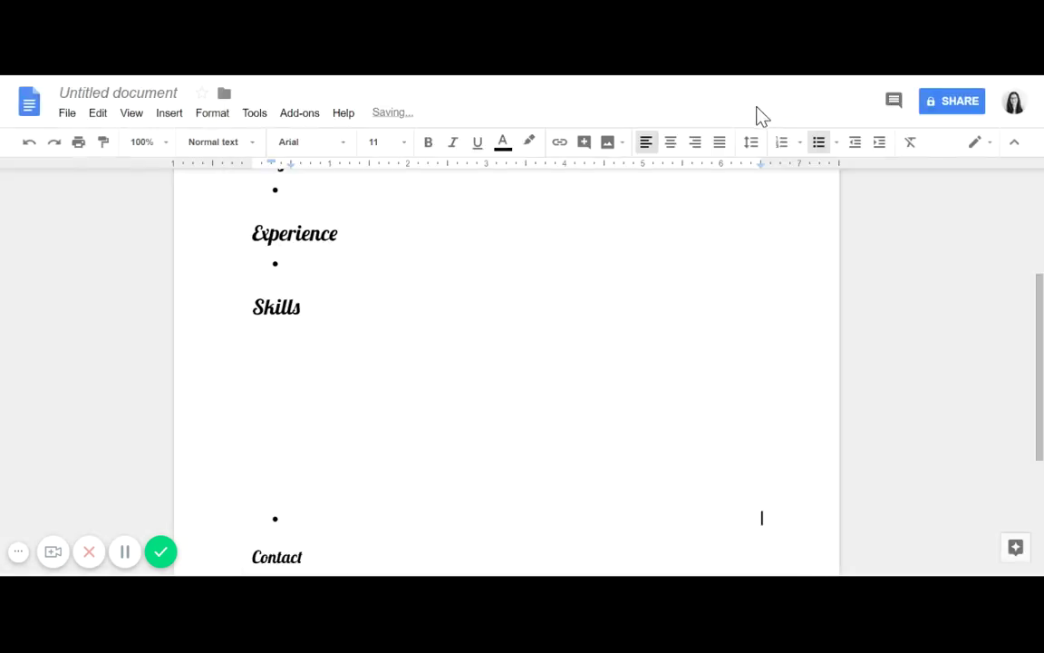
Step: Delete the stray drawing beside the Skills bullet and scroll to check the layout
click(608, 418)
key(Delete)
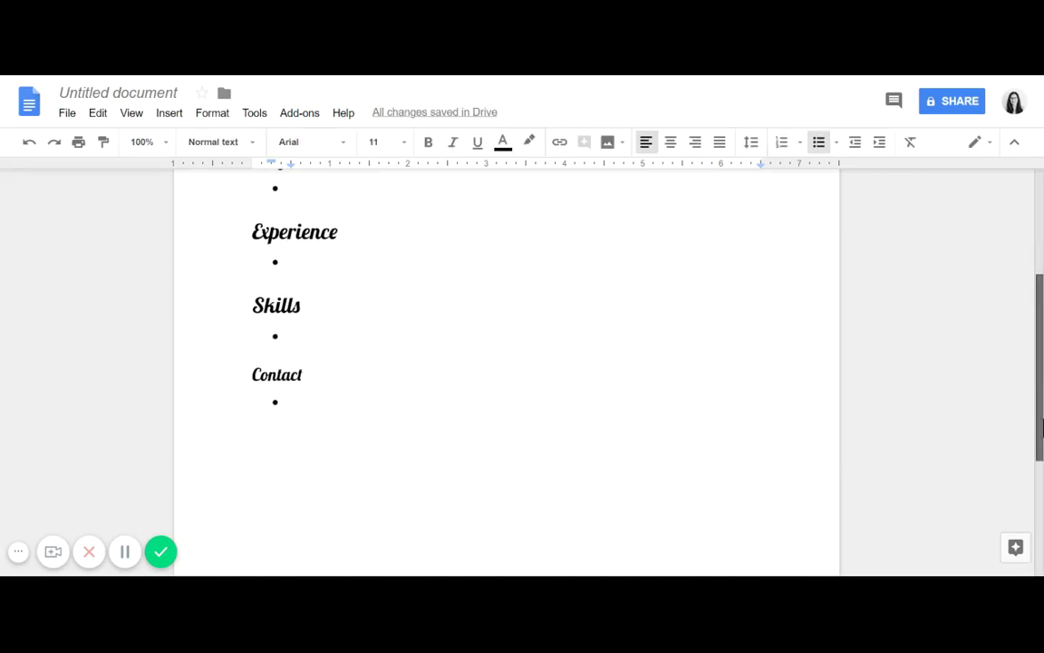
drag(1042, 428, 1041, 452)
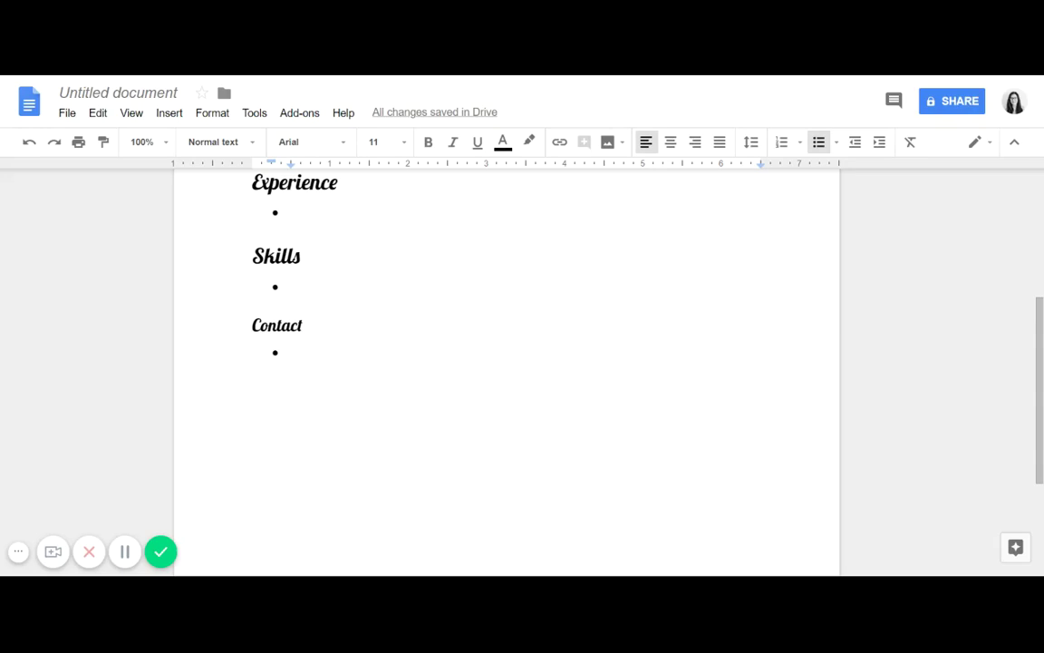
drag(1042, 368, 1042, 234)
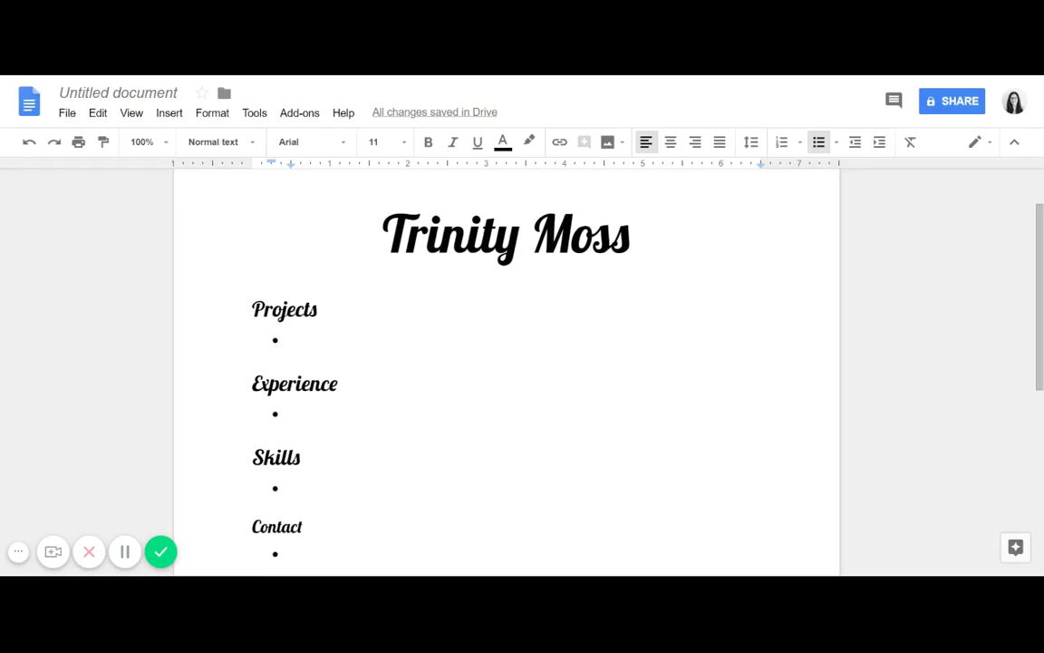
drag(1041, 322, 990, 350)
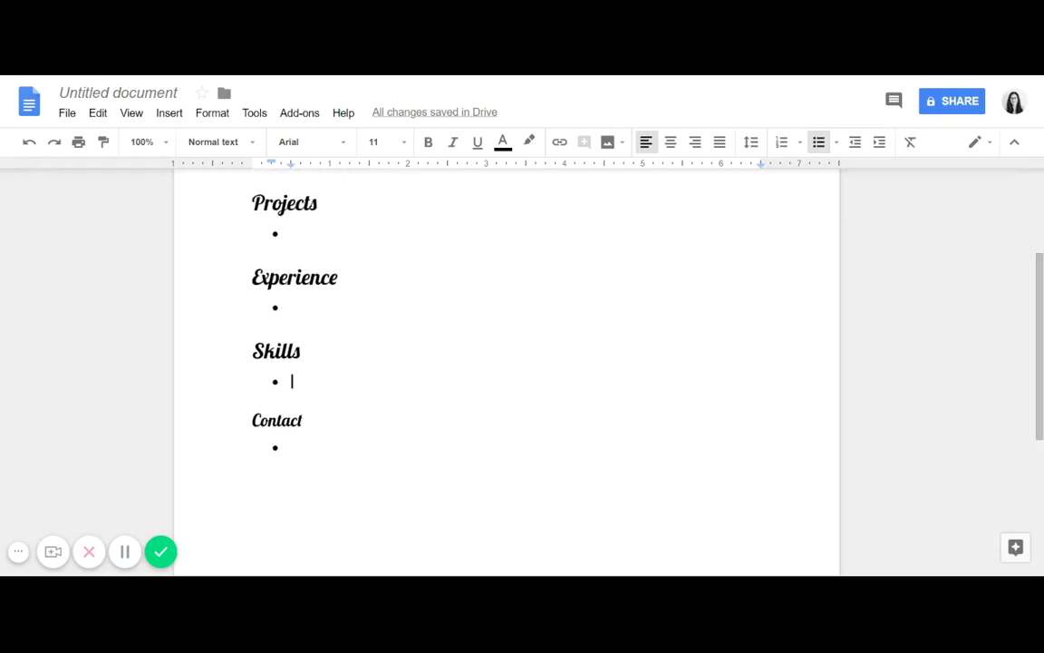
Step: After comparing the other headings' styles, make Contact a Heading 1 in the Lobster font
drag(319, 204, 252, 204)
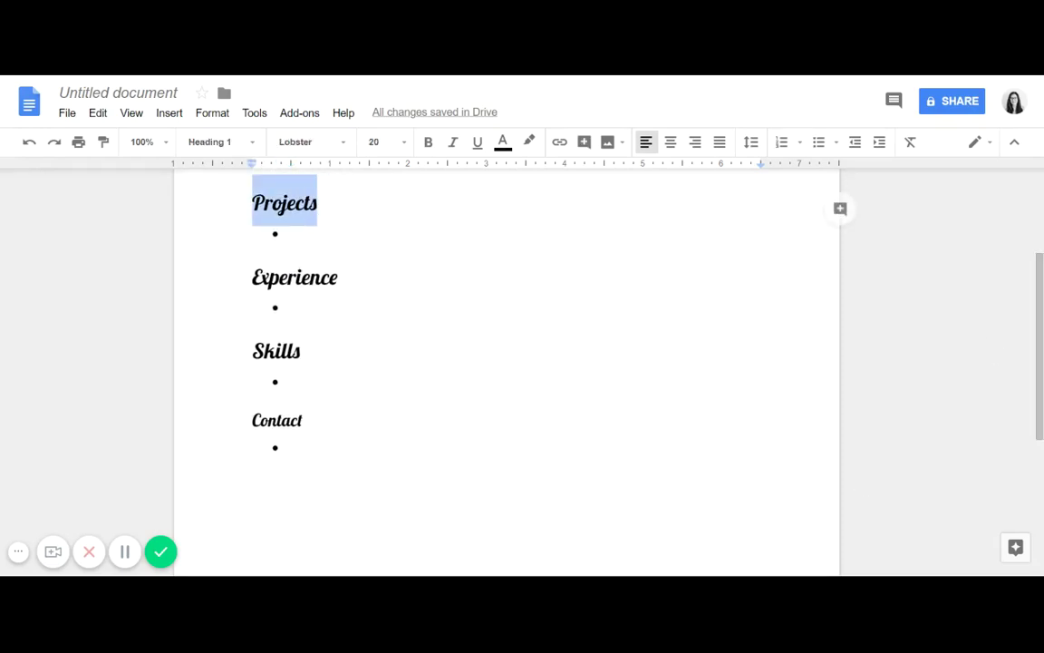
drag(338, 278, 252, 277)
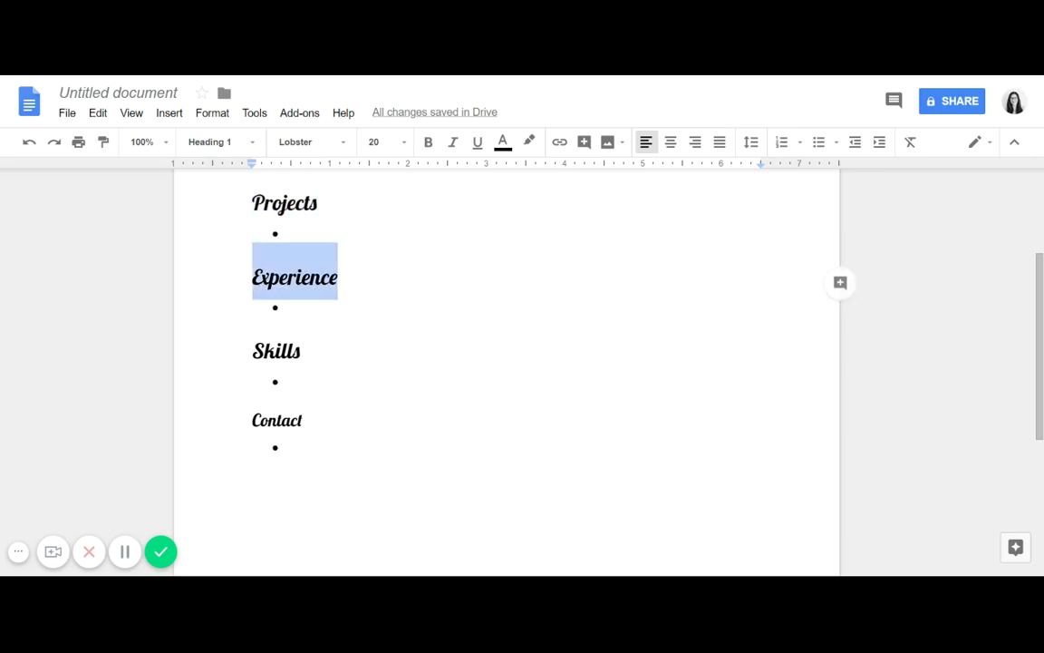
drag(1041, 325, 1041, 289)
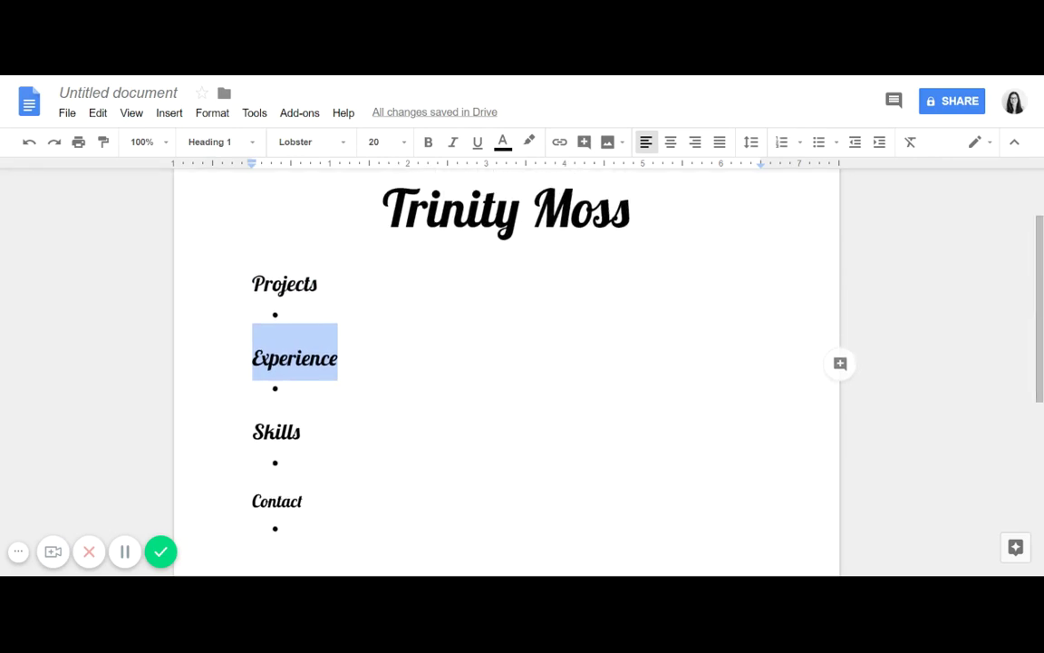
drag(303, 501, 252, 502)
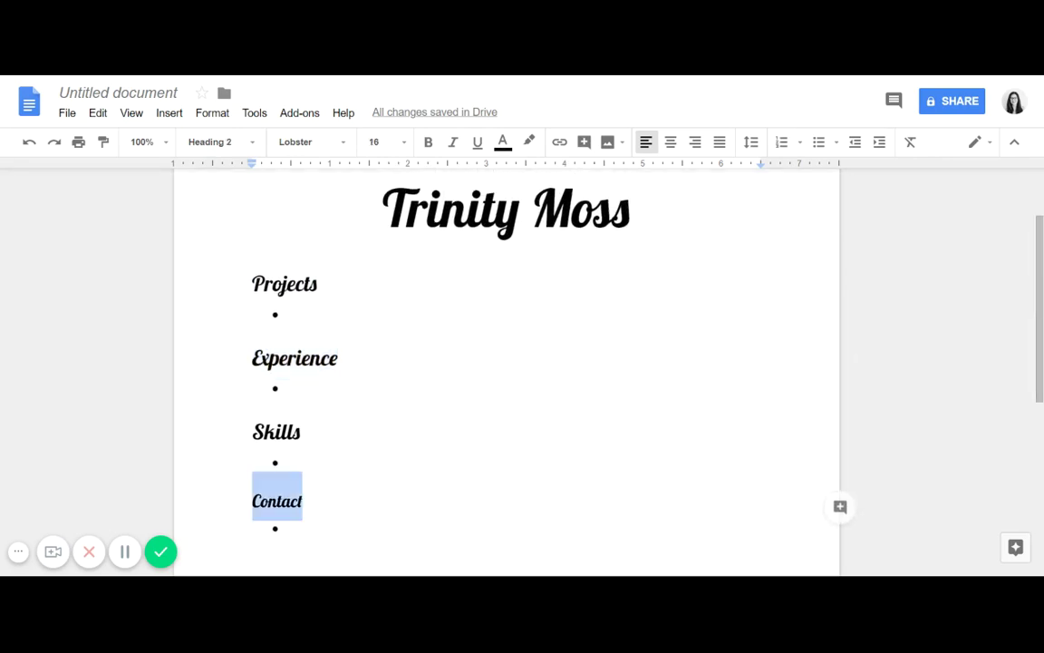
double_click(276, 431)
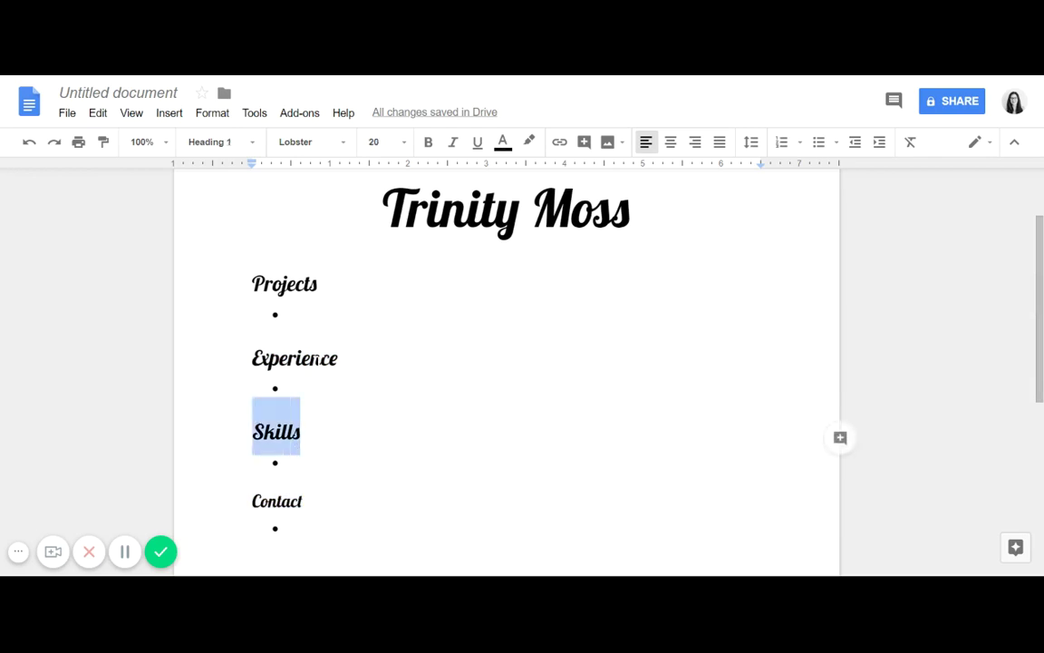
double_click(277, 501)
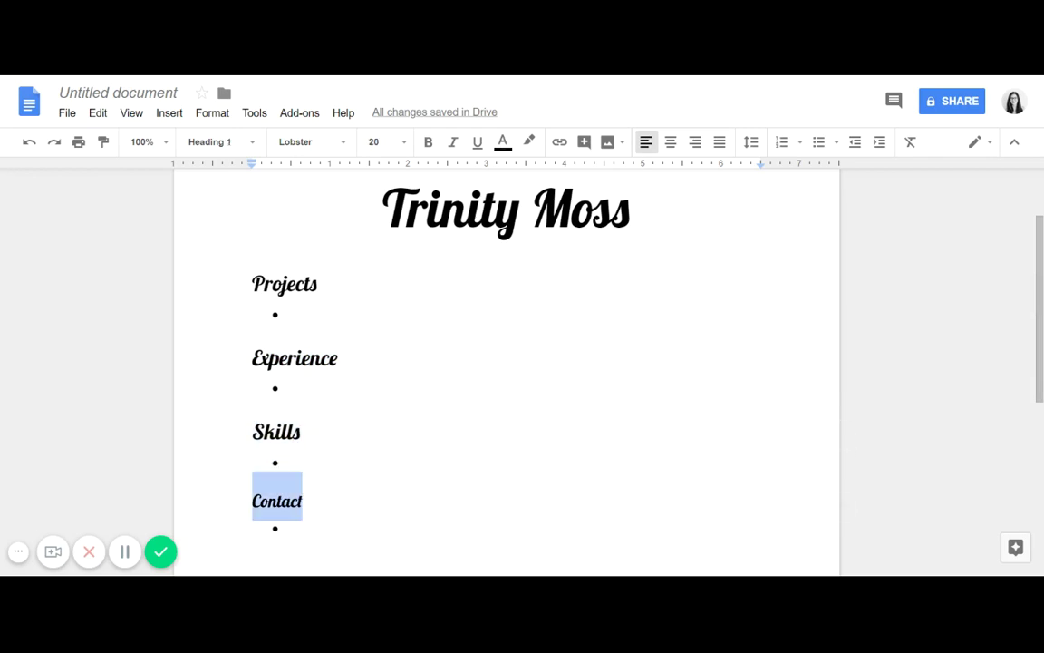
click(233, 145)
click(280, 323)
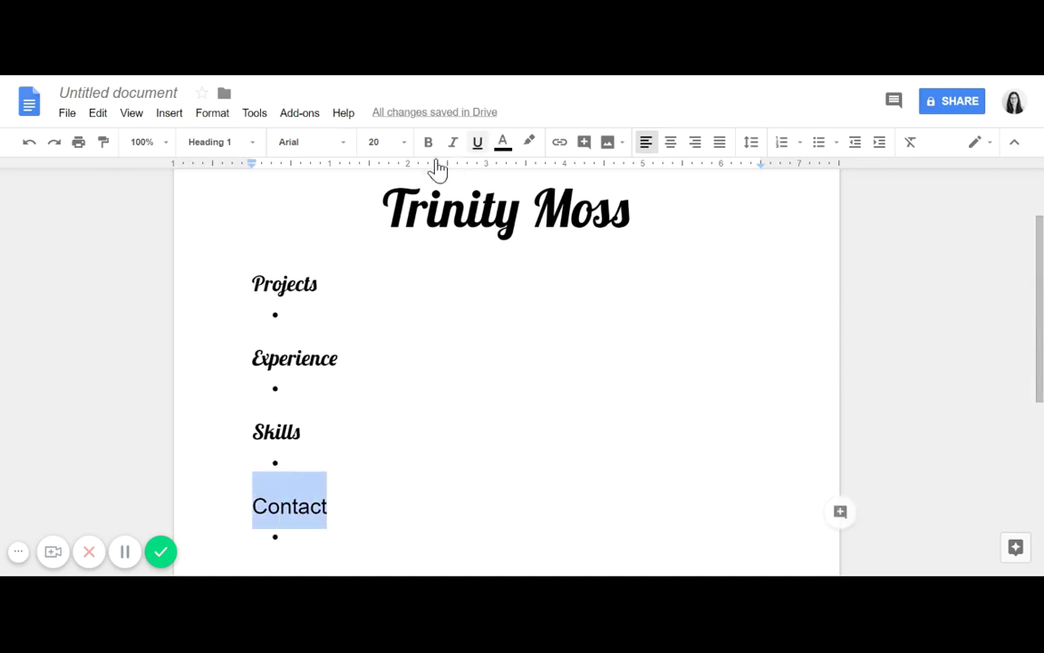
click(324, 145)
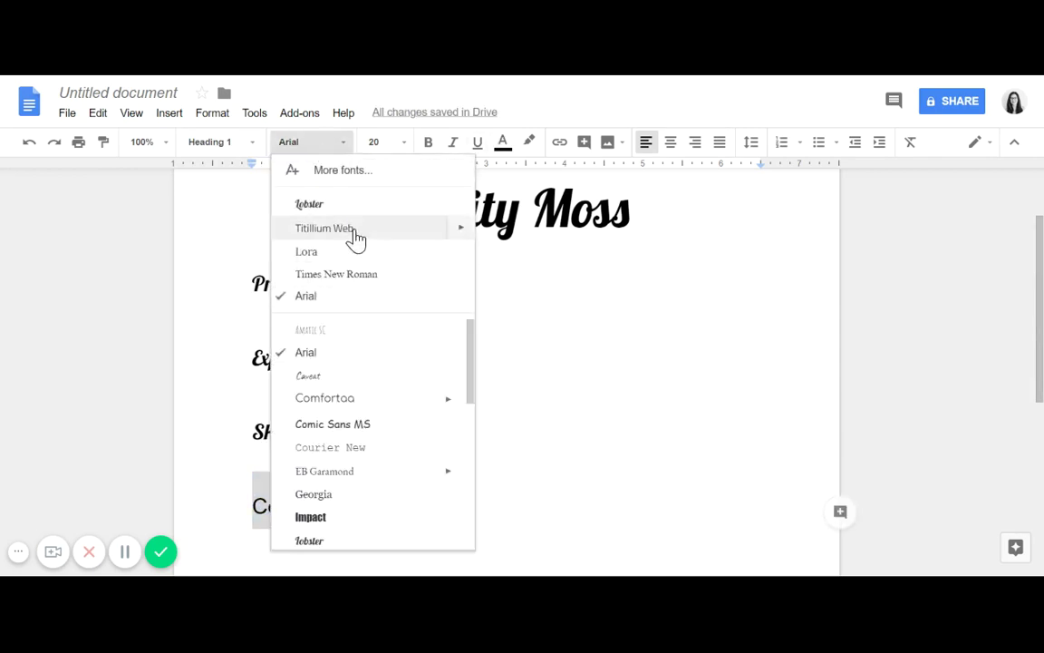
click(342, 205)
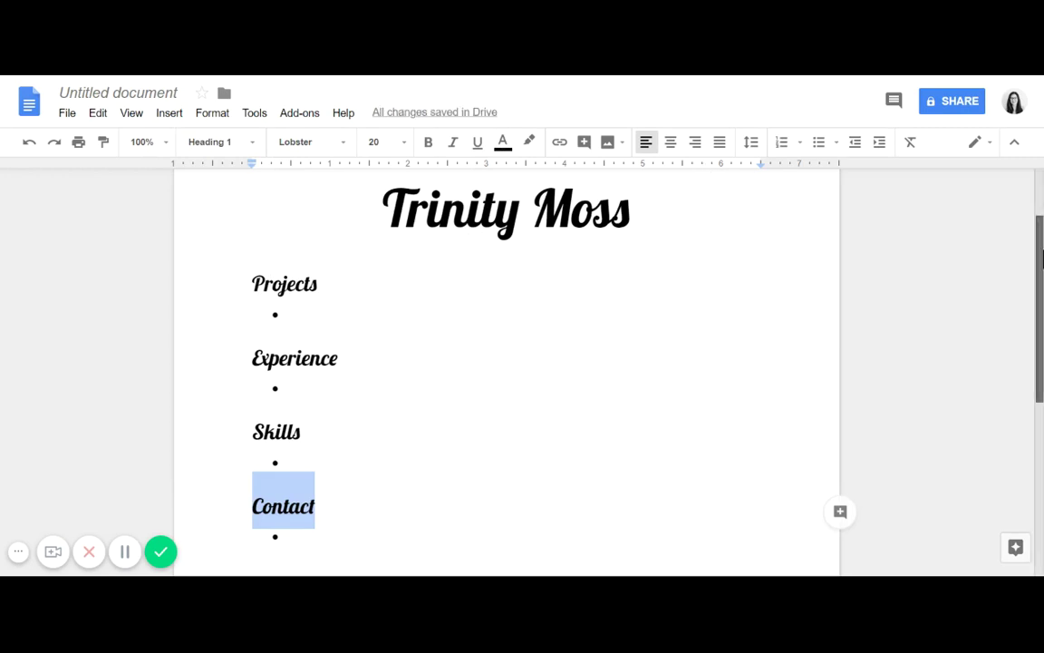
Step: Place the cursor at the end of the Skills heading and bring up the text colour palette
scroll(1041, 238, up, 1)
scroll(1040, 238, up, 1)
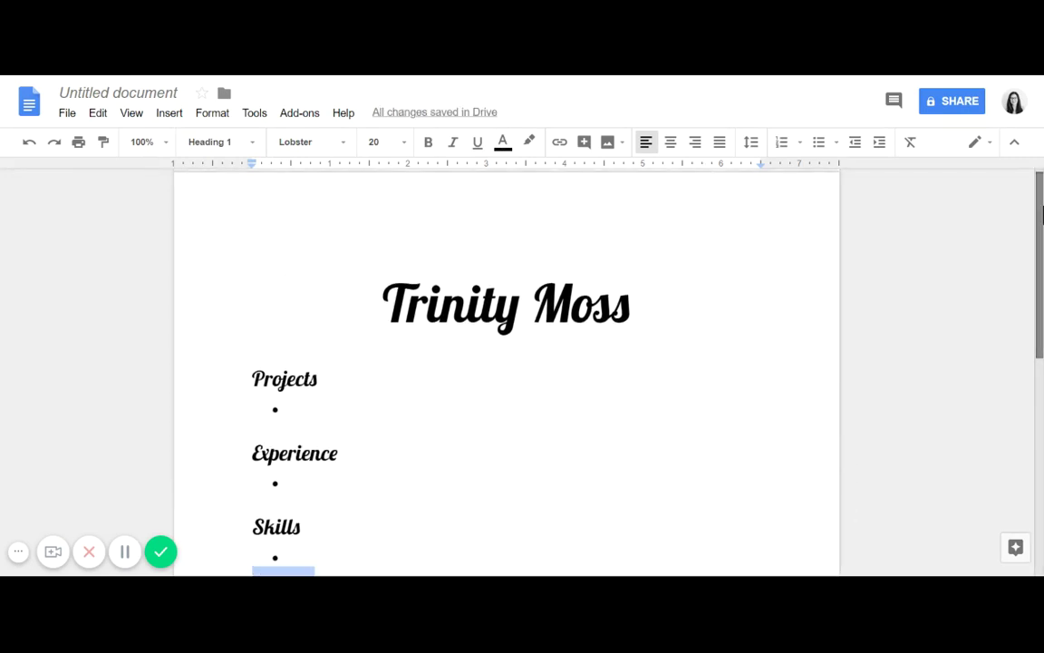
scroll(1040, 231, down, 1)
scroll(1040, 231, down, 2)
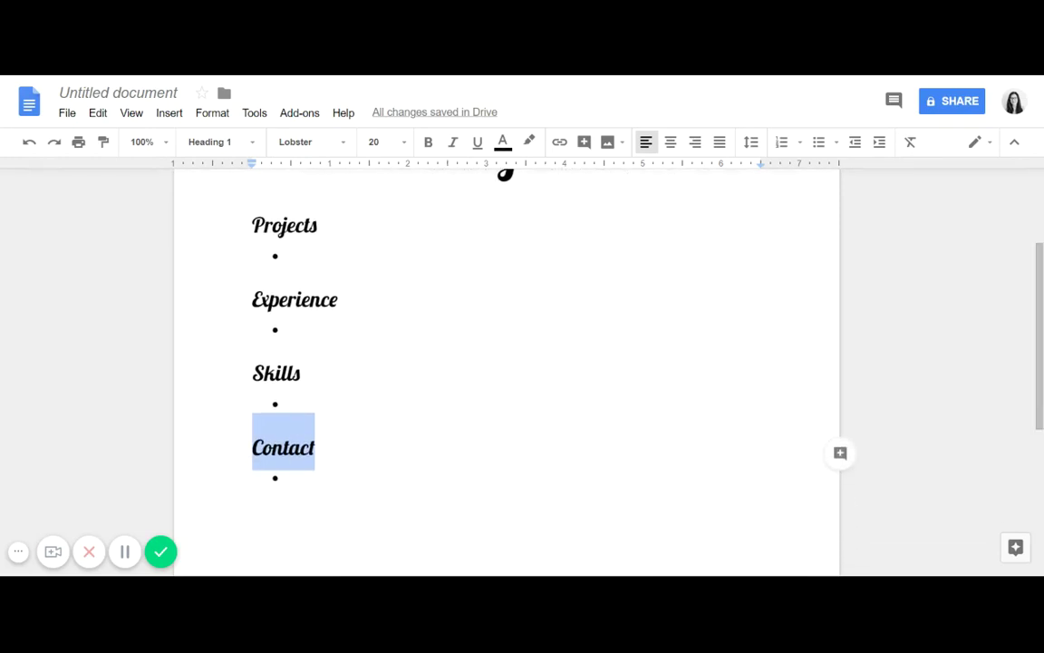
scroll(1040, 285, up, 3)
scroll(1040, 286, down, 1)
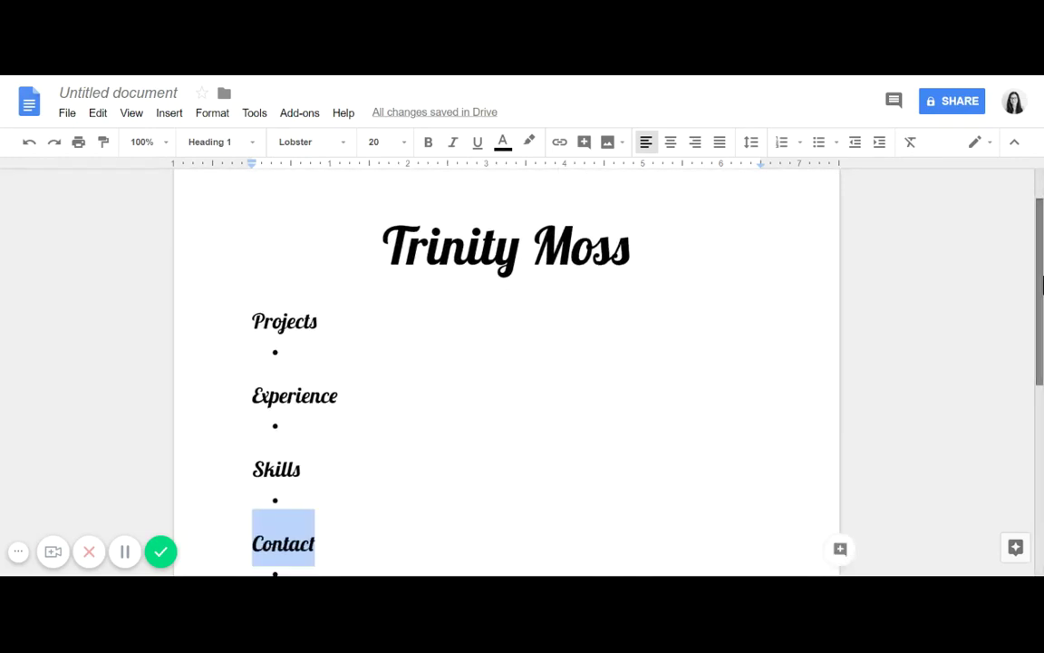
mouse_move(1041, 285)
mouse_down()
mouse_move(1041, 412)
mouse_move(1041, 271)
mouse_up()
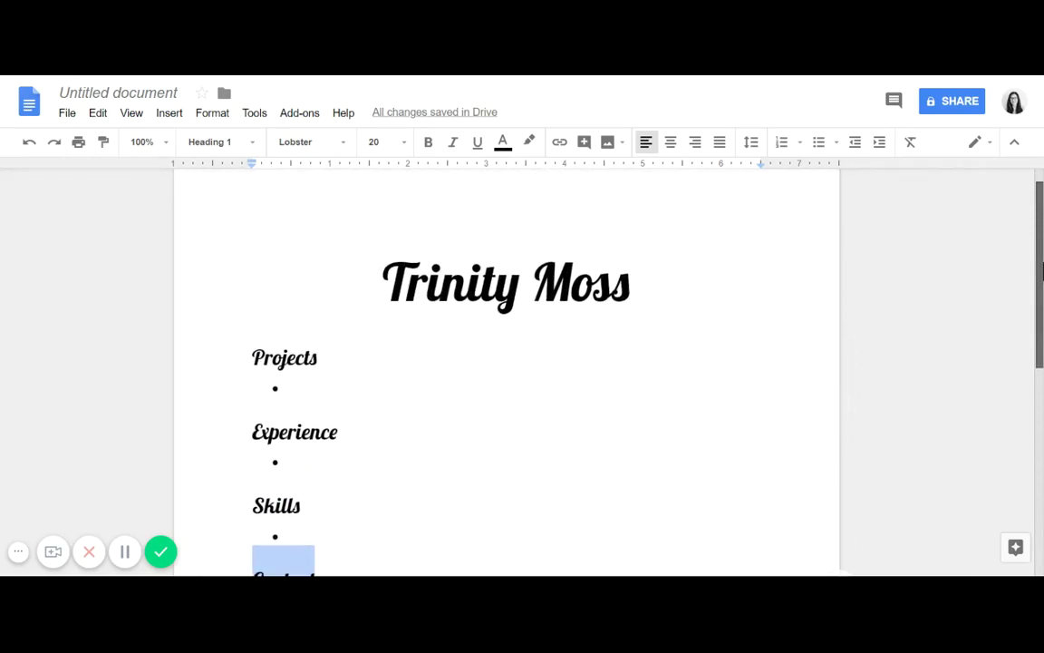
scroll(1041, 272, up, 1)
scroll(1041, 272, down, 2)
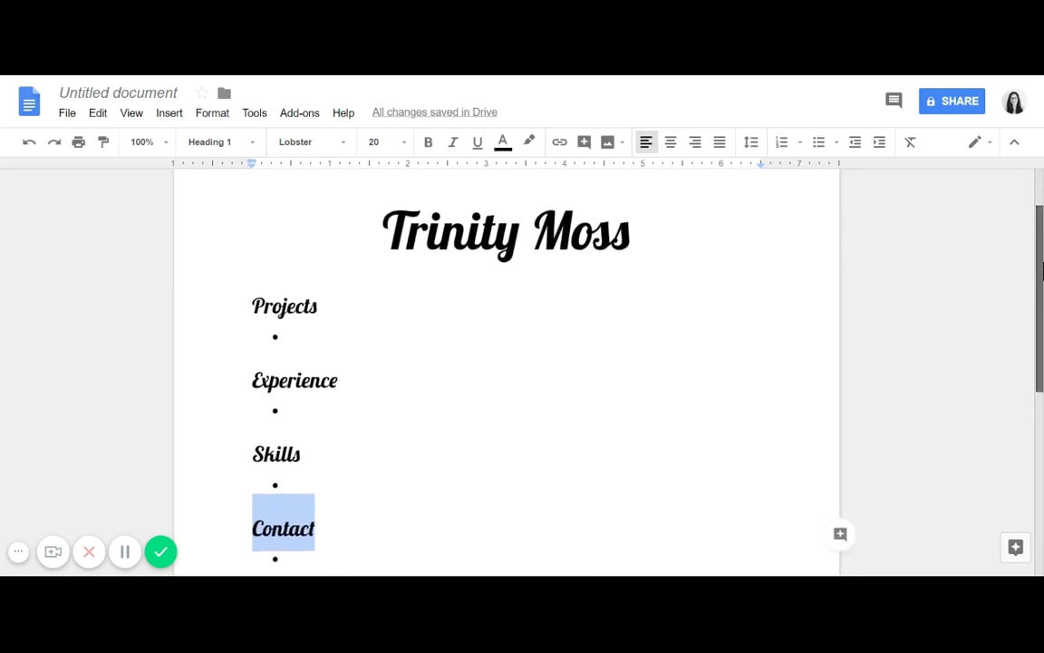
scroll(1042, 272, down, 1)
click(302, 438)
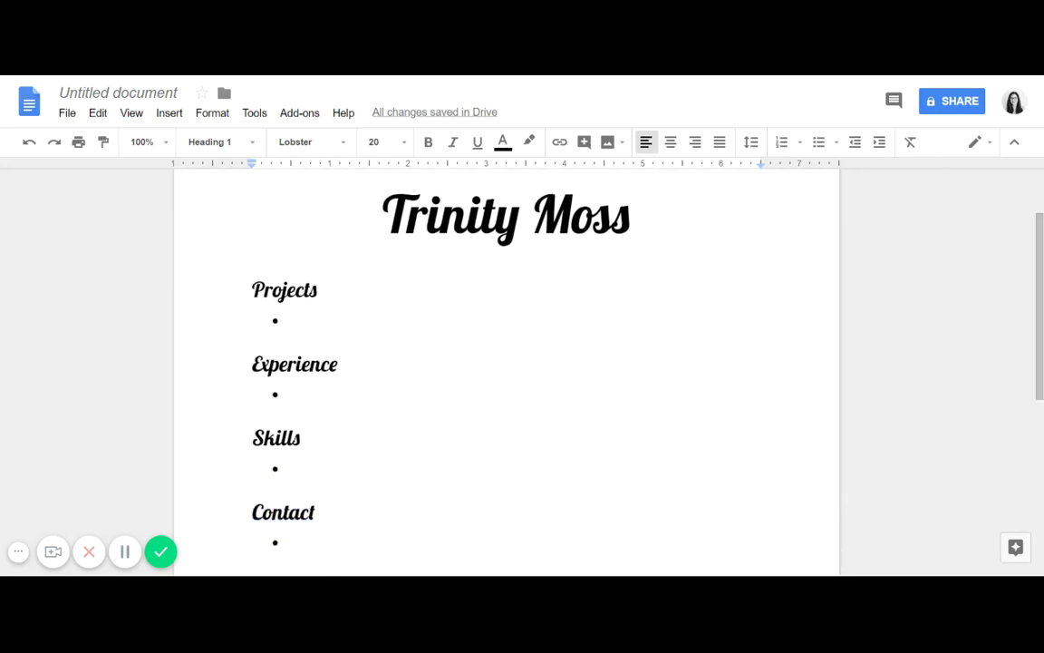
click(503, 143)
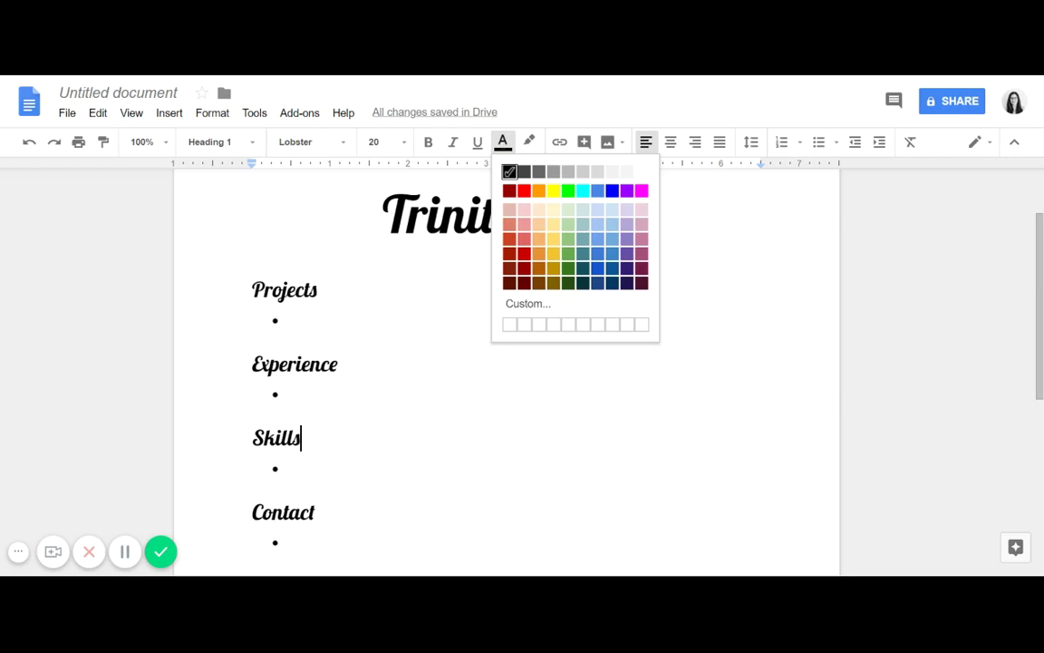
Step: Dismiss the colour palette without applying a colour, then scroll back through the résumé
double_click(648, 233)
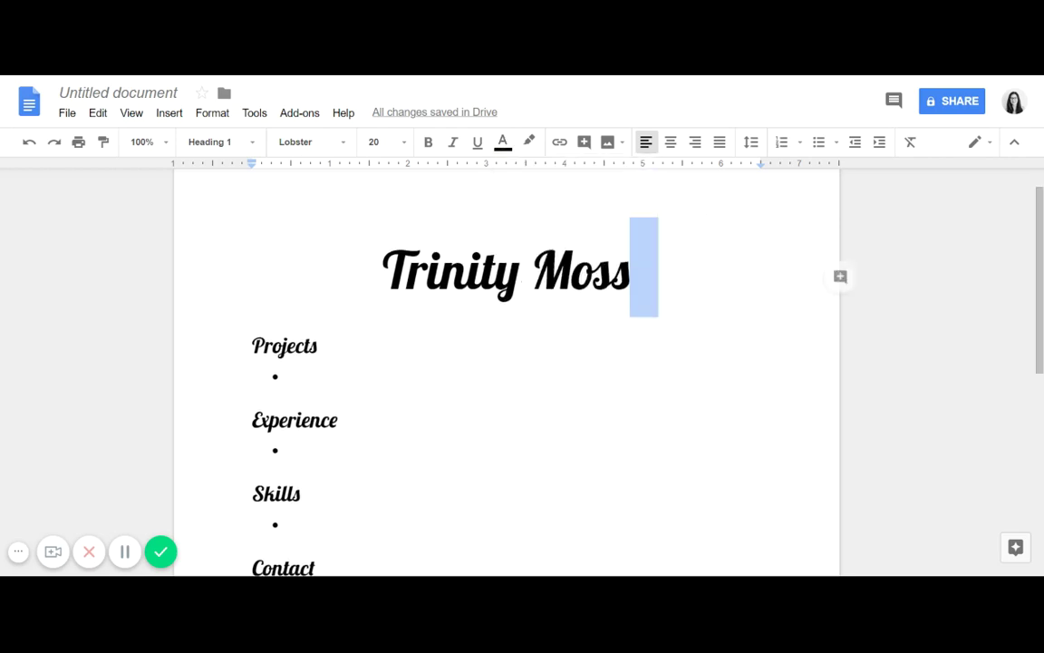
click(645, 265)
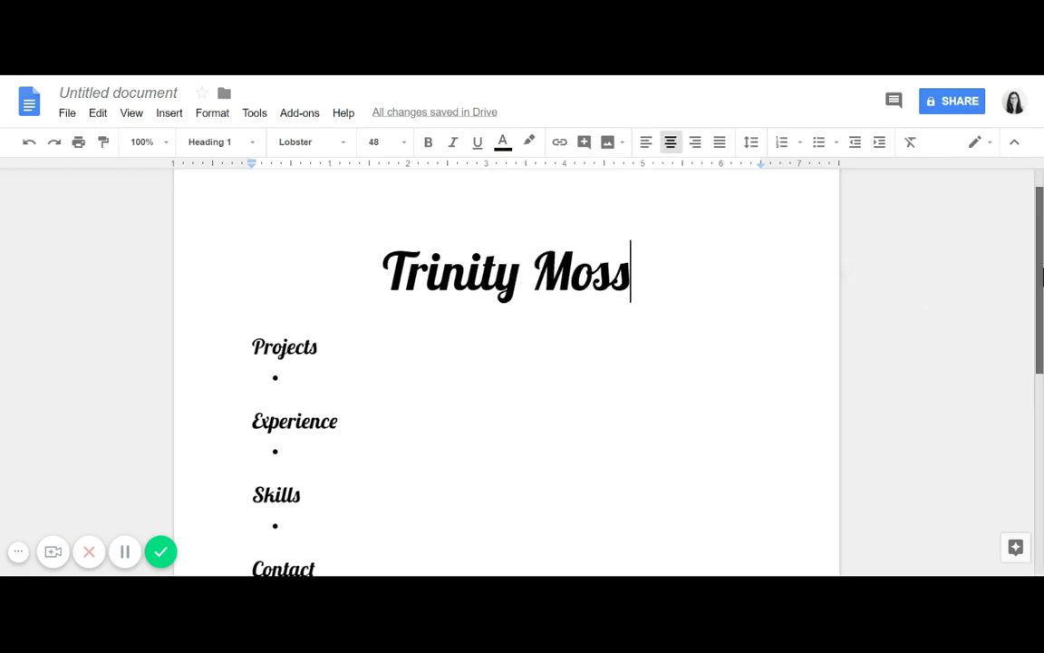
drag(1042, 281, 1042, 316)
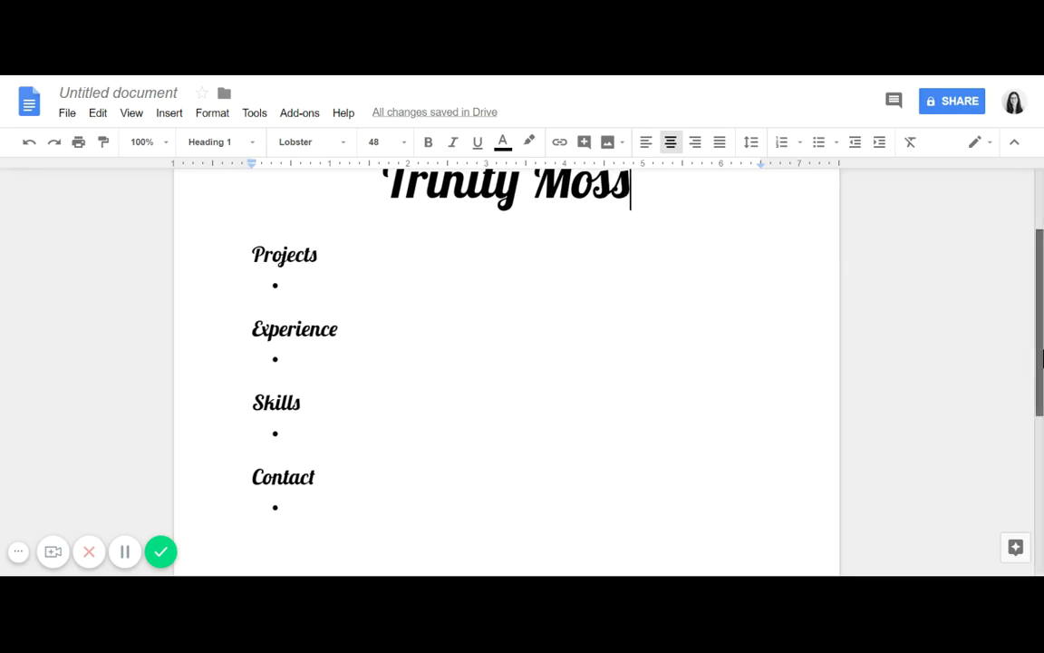
scroll(1040, 358, up, 1)
scroll(1040, 358, up, 2)
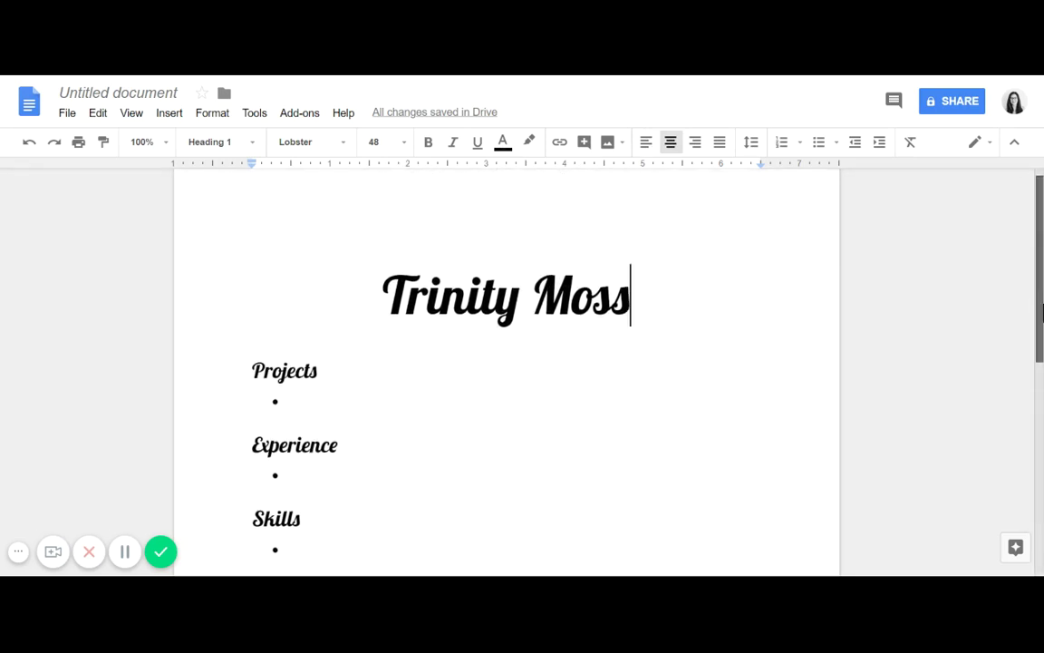
drag(1041, 307, 1041, 397)
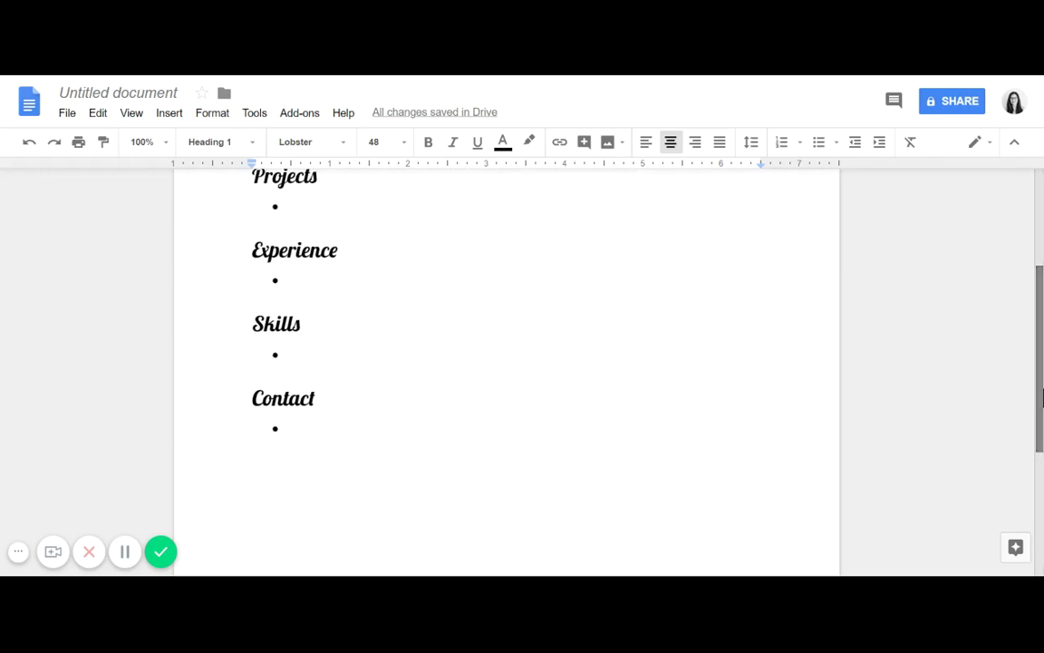